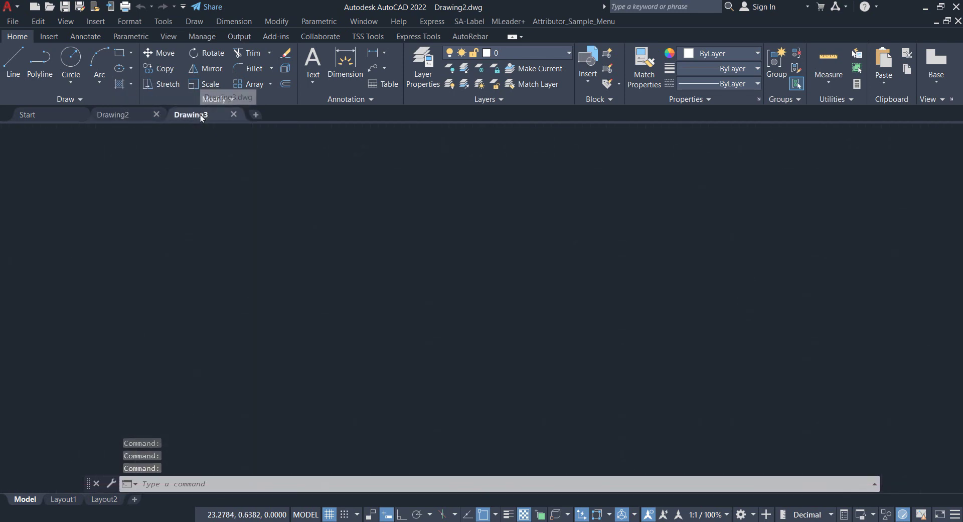
Begin saving Drawing2 under a new name, creating and opening a new folder on the Desktop as the save location.
click(113, 114)
click(12, 21)
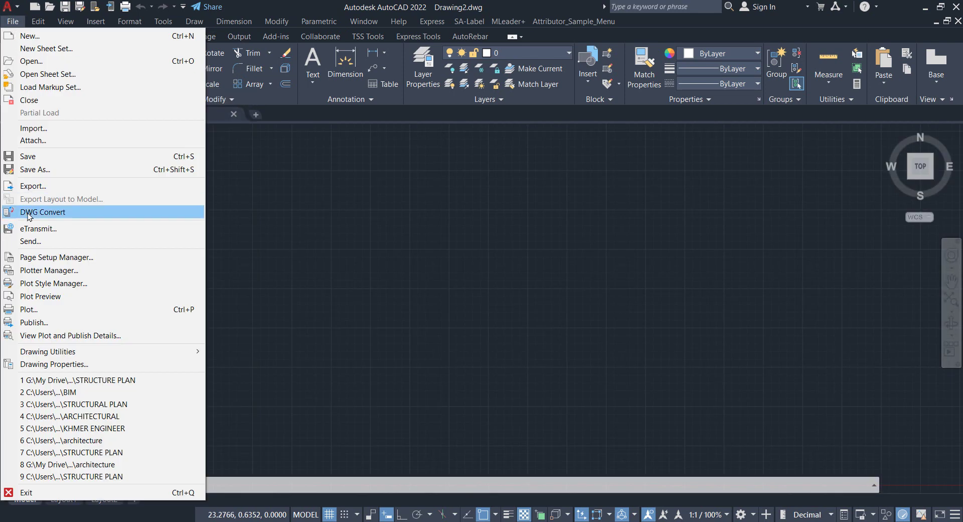
click(44, 170)
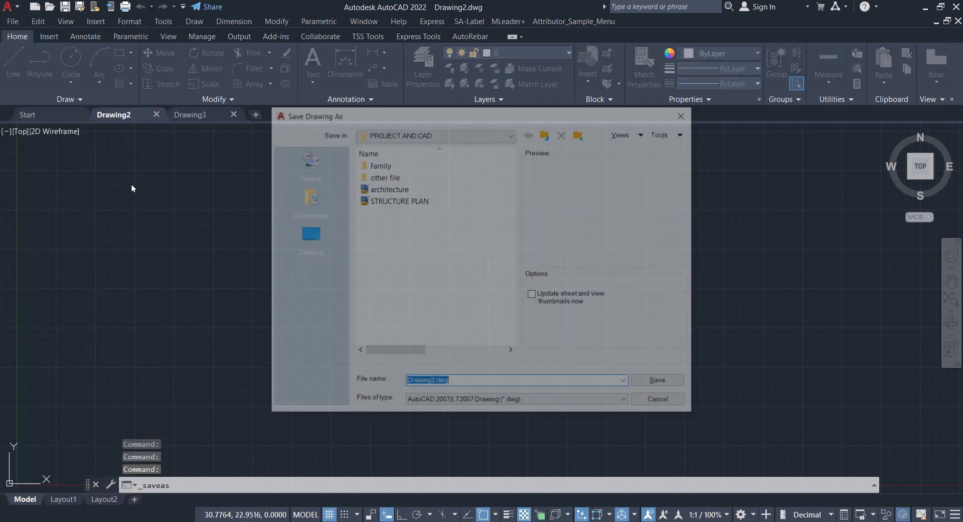
click(297, 237)
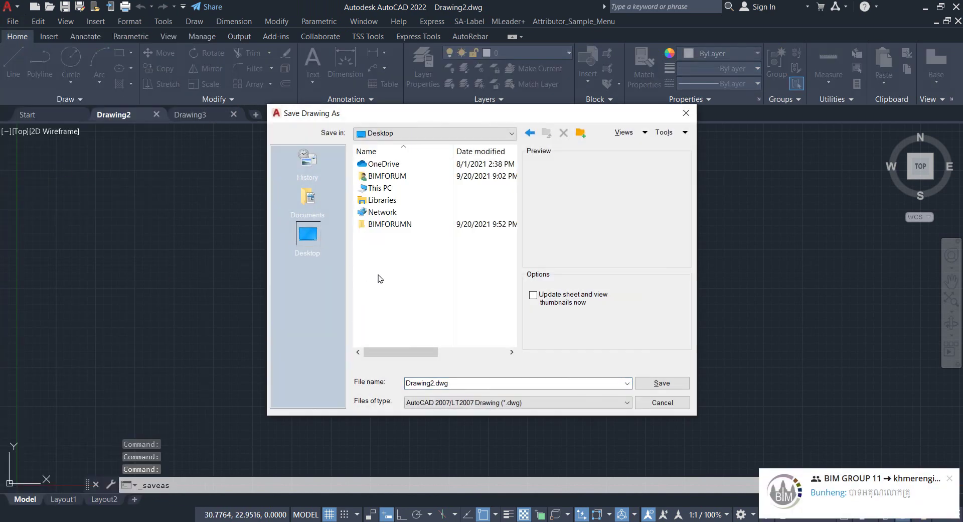
right_click(379, 275)
mouse_move(452, 378)
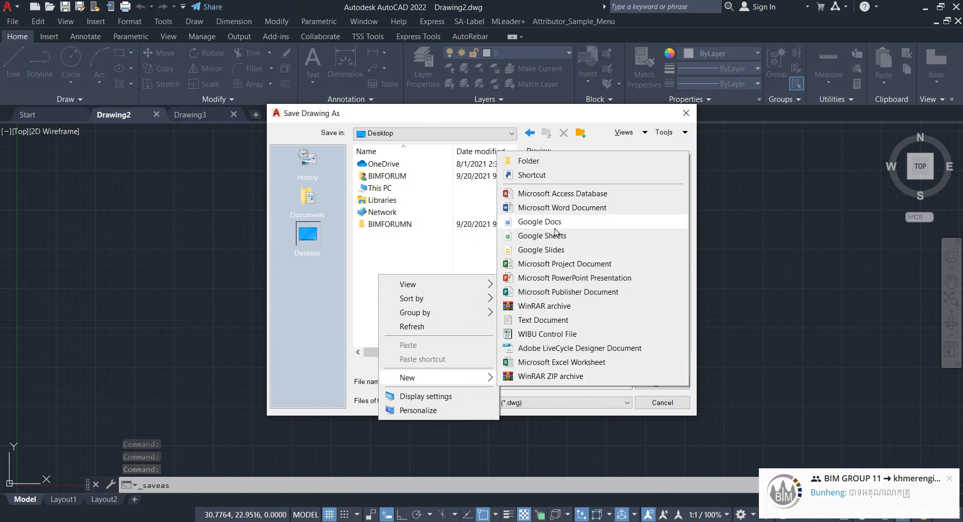
click(550, 157)
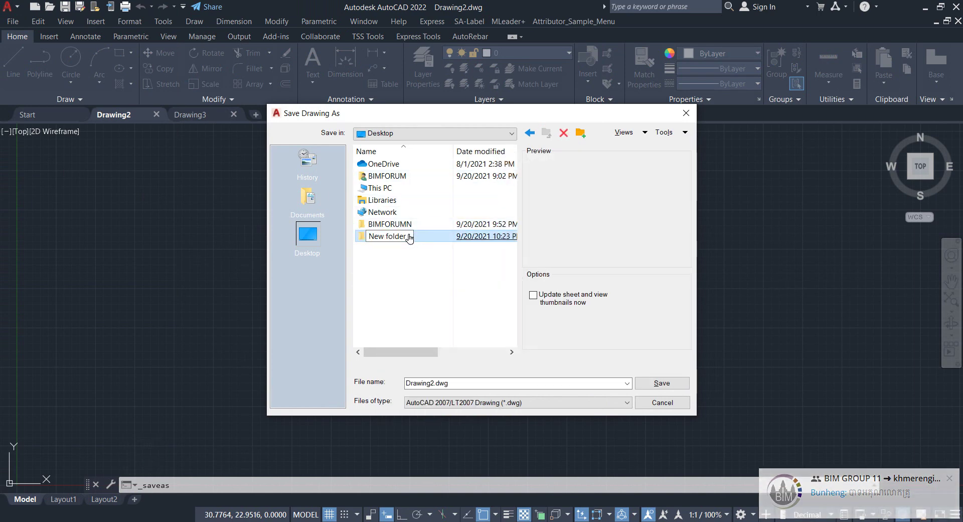
click(424, 238)
double_click(425, 238)
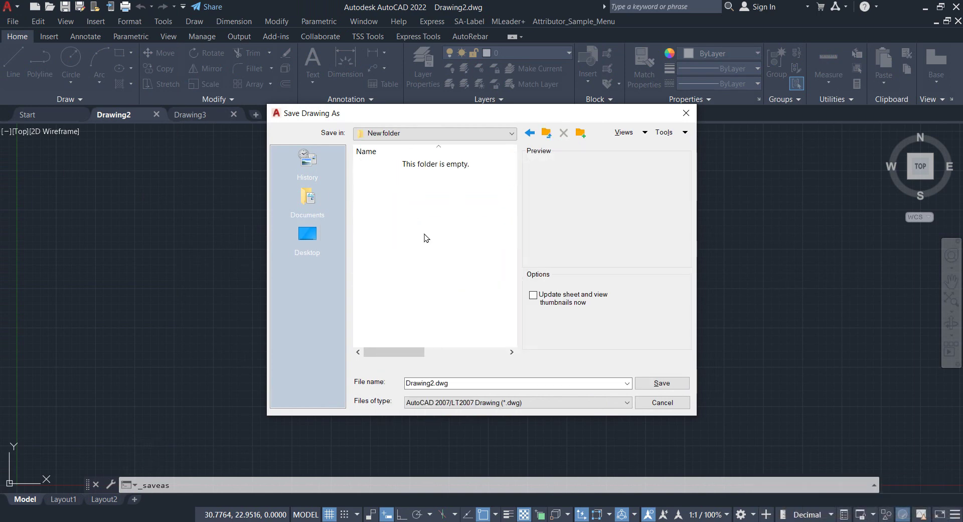
Save the drawing as Architecture in the new, empty folder.
click(466, 383)
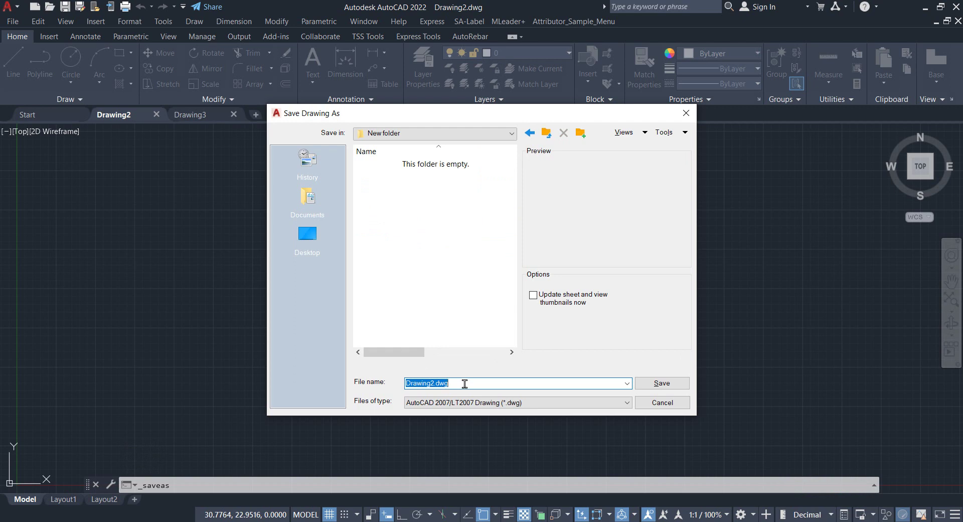
text(Architecture)
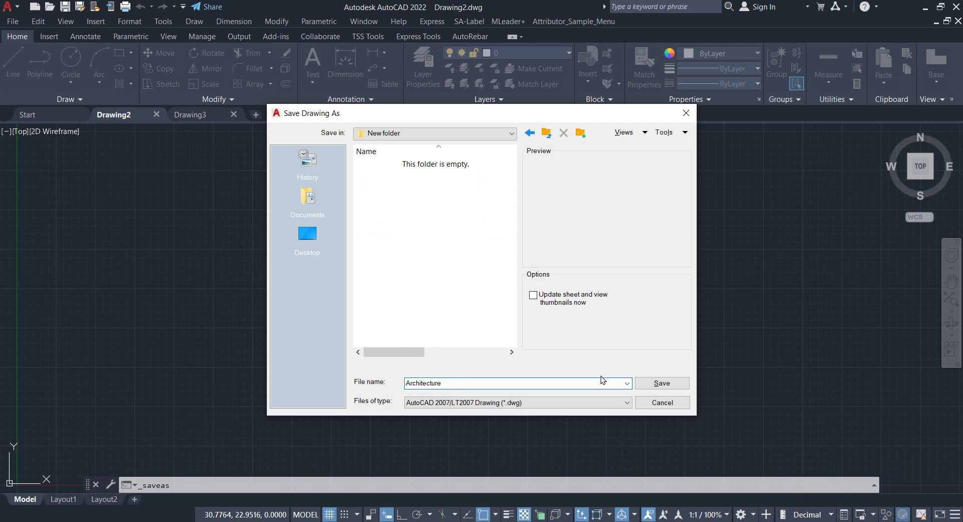
click(653, 383)
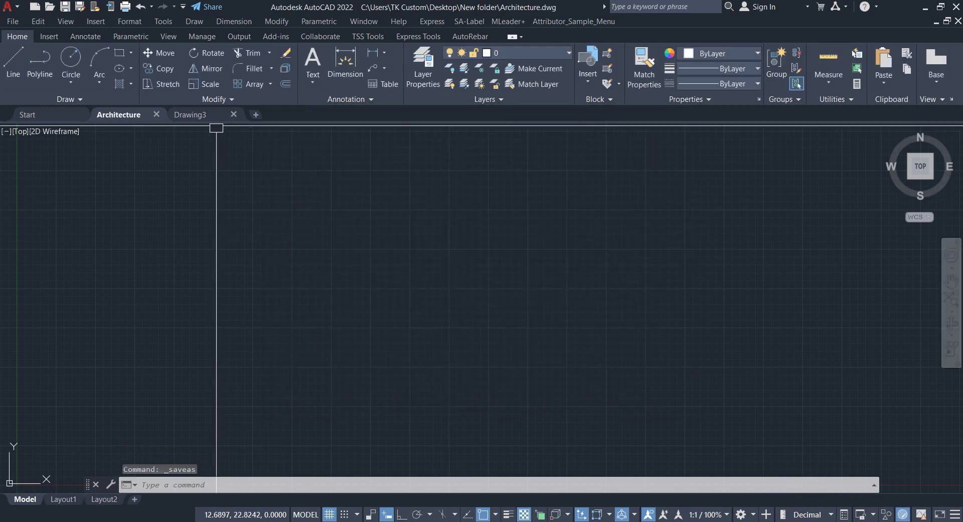
Save Drawing3 as Structure in the same Desktop folder as the Architecture drawing.
click(193, 115)
click(23, 24)
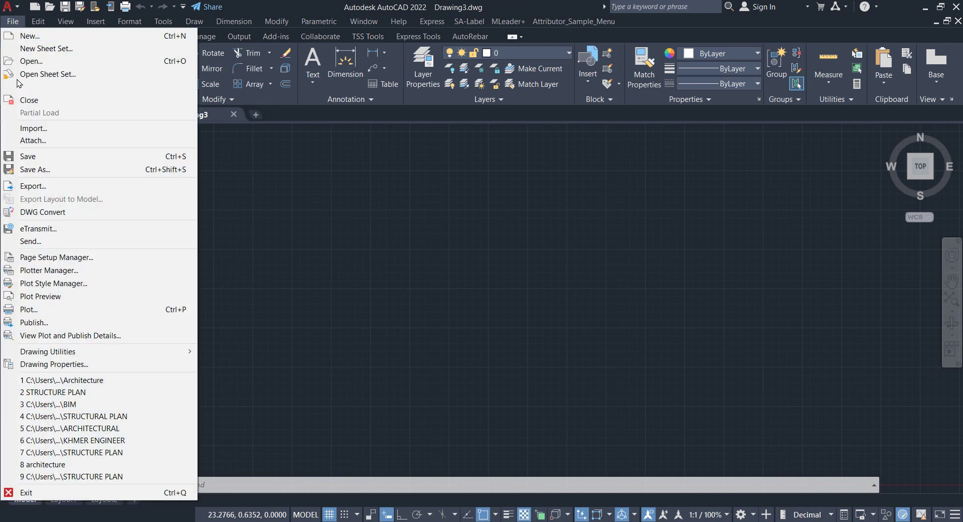
click(129, 183)
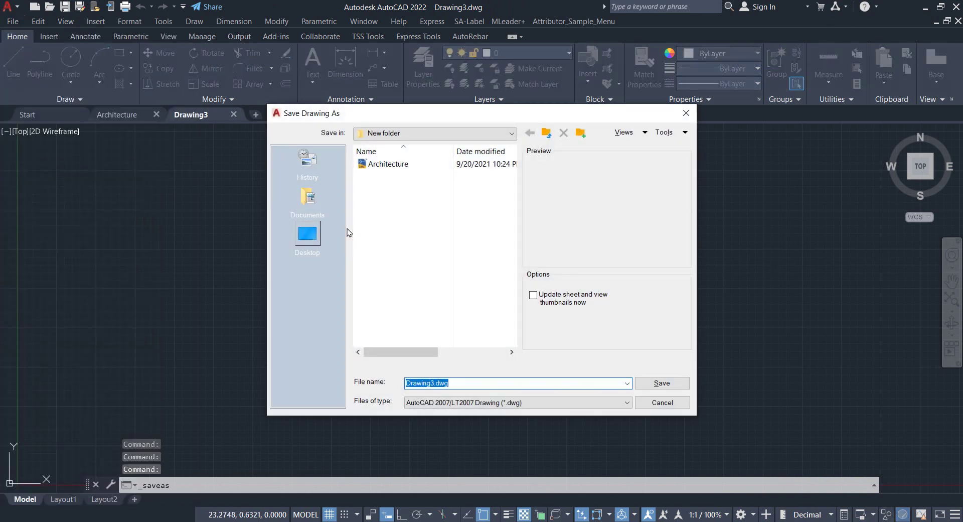
text(Struct)
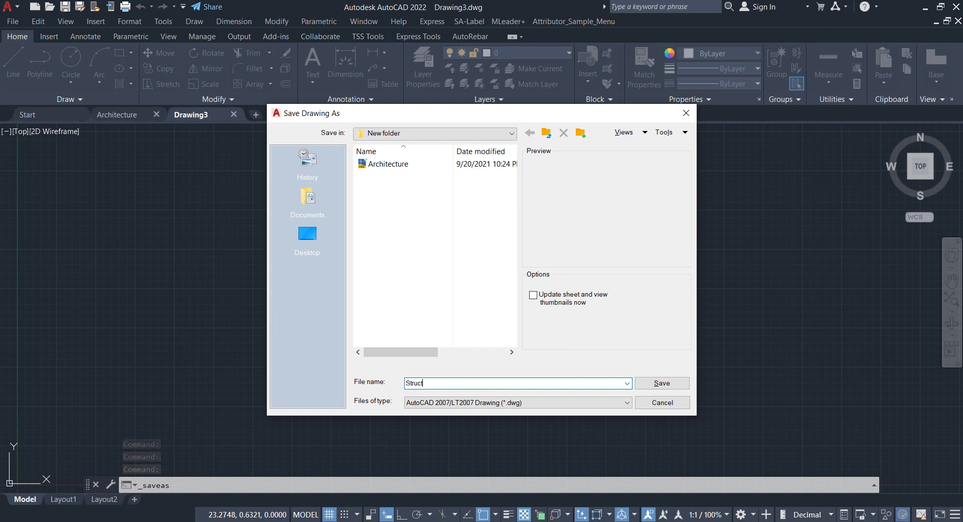
text(ure)
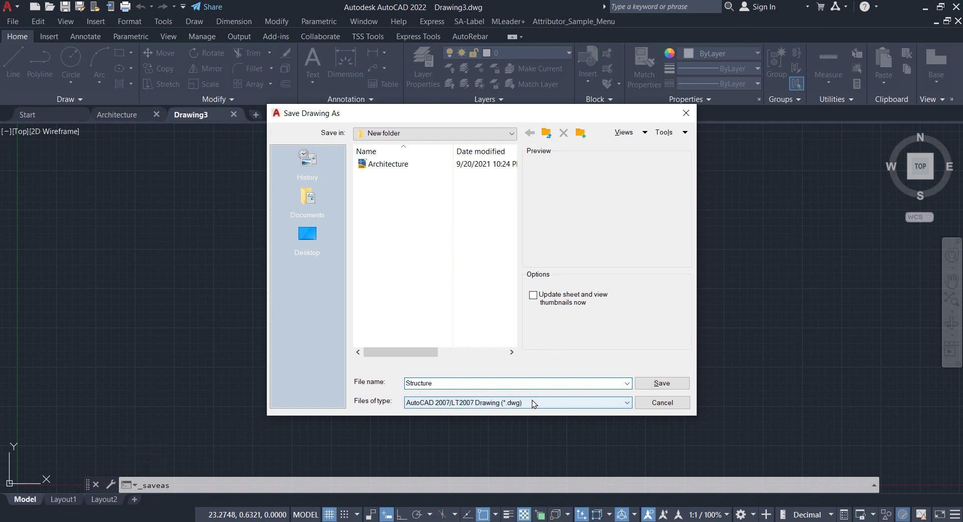
click(654, 383)
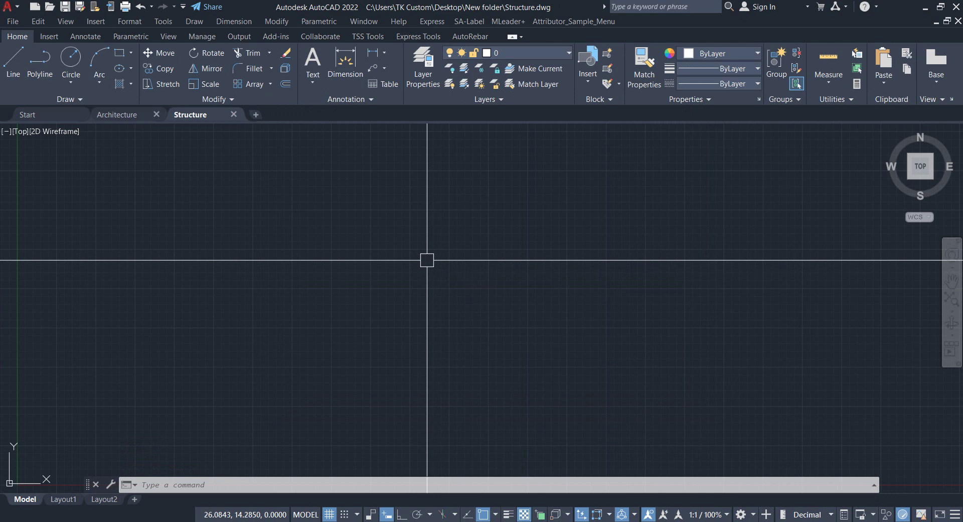
In the Architecture drawing, rename Layout1 as GROUND FLOOR.
click(137, 115)
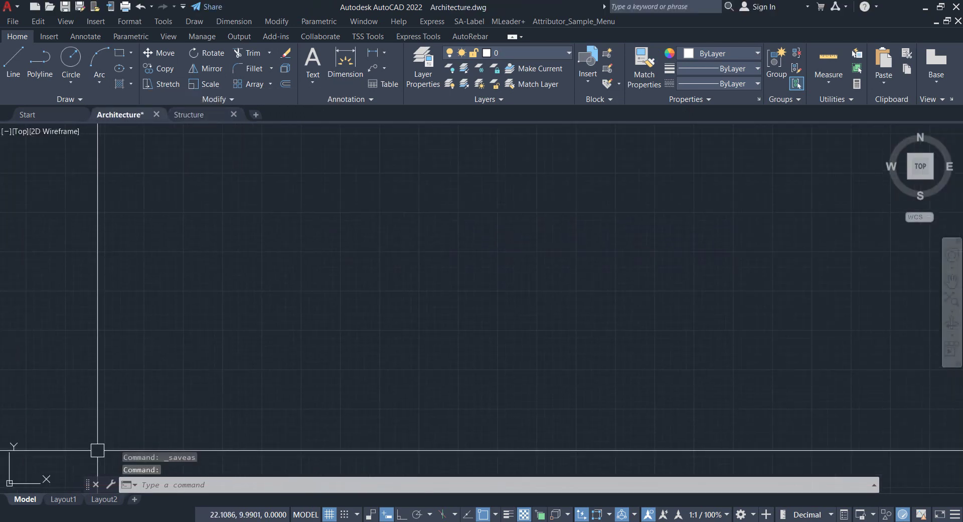
mouse_move(52, 503)
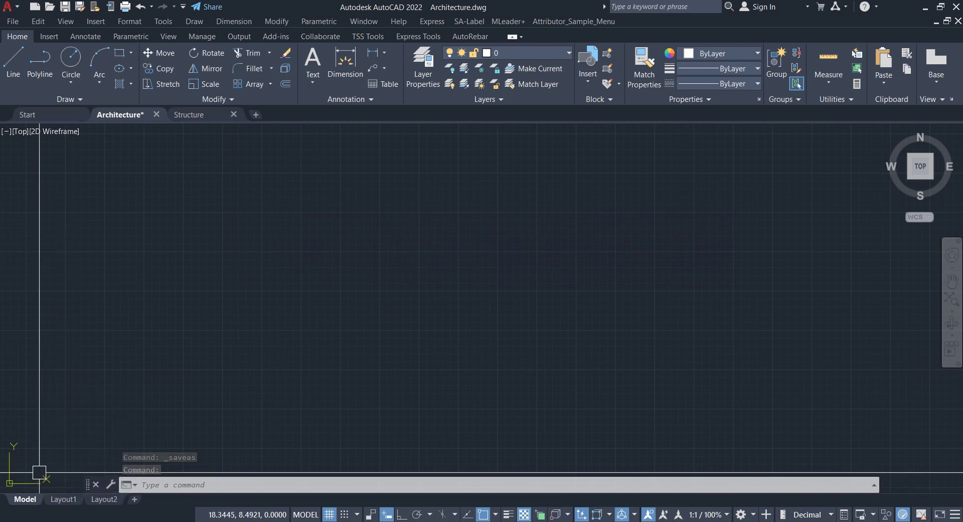
click(60, 499)
right_click(58, 510)
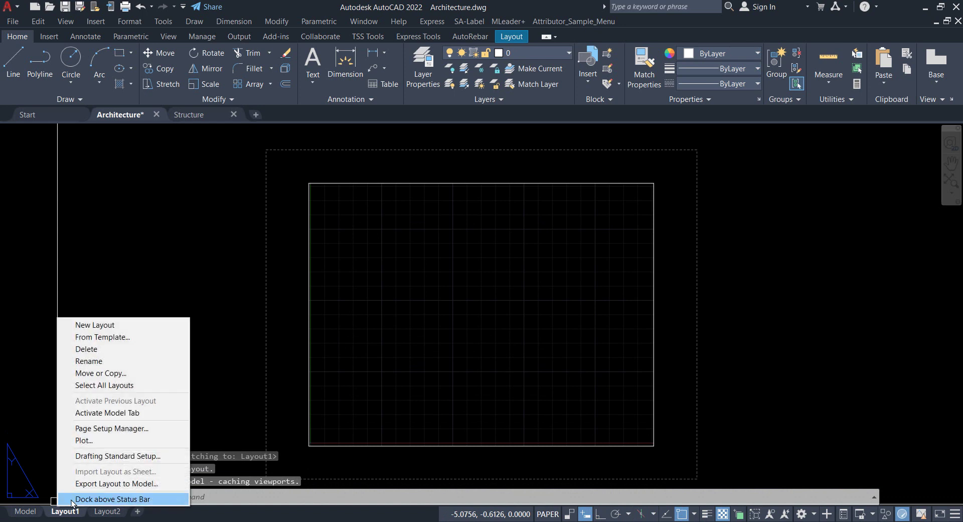
click(90, 361)
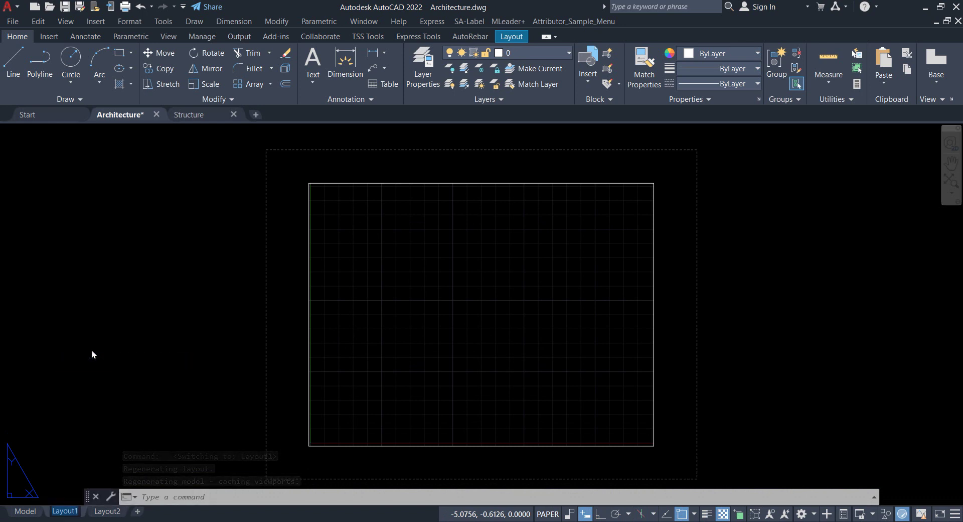
text(GROU)
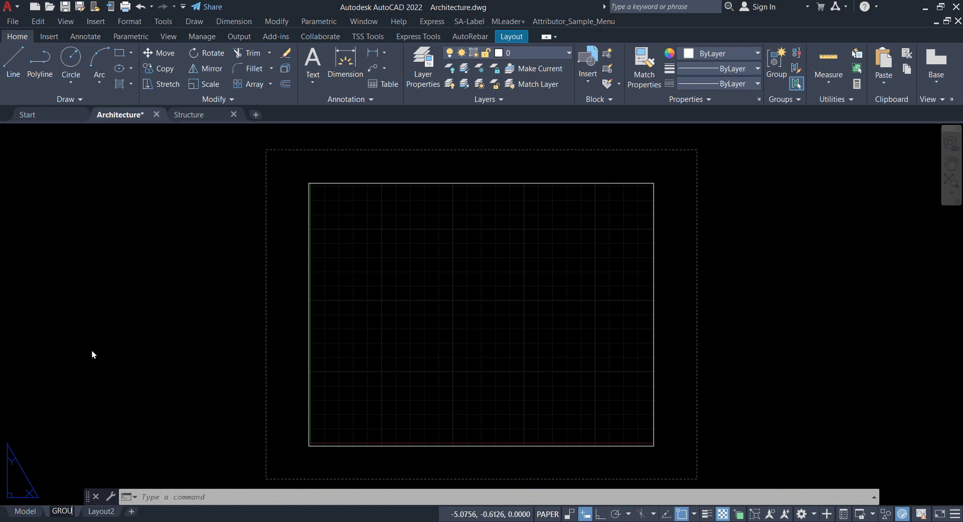
text(ND FLOOR)
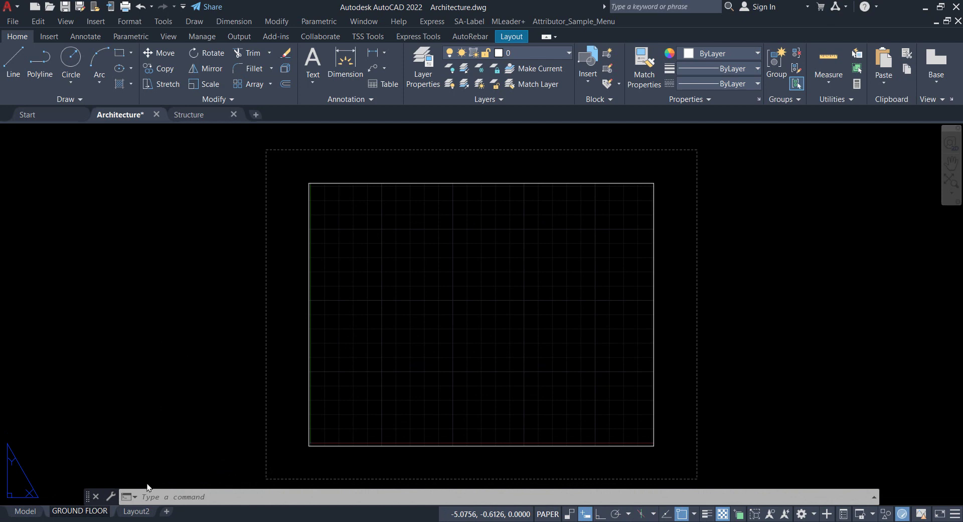
Rename Layout2 of the Architecture drawing as 1ST FLOOR and check both renamed layouts.
click(134, 512)
right_click(135, 511)
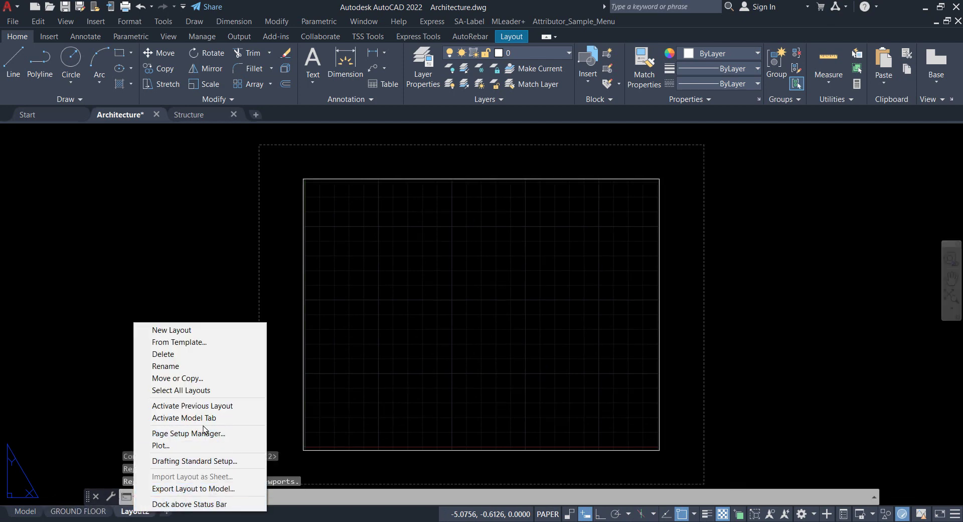
click(207, 366)
text(1S)
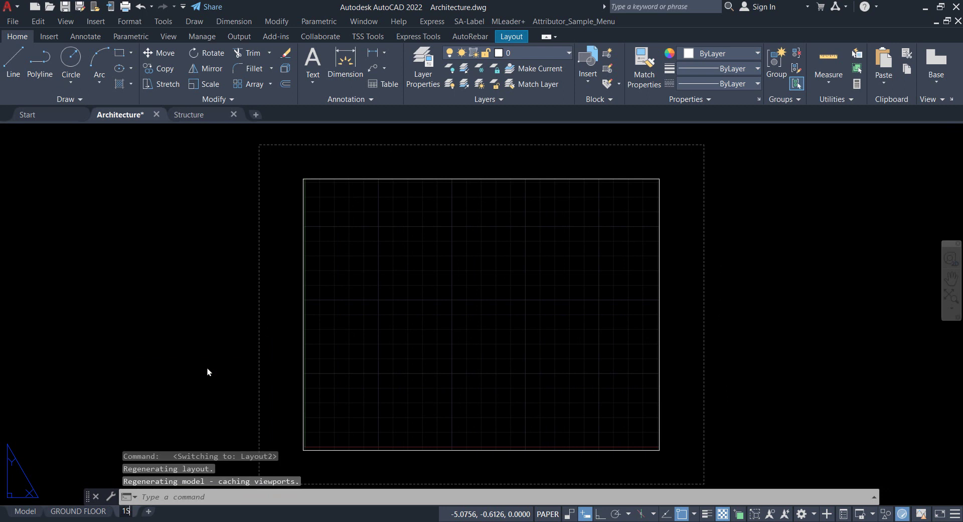
text(T FLOOR)
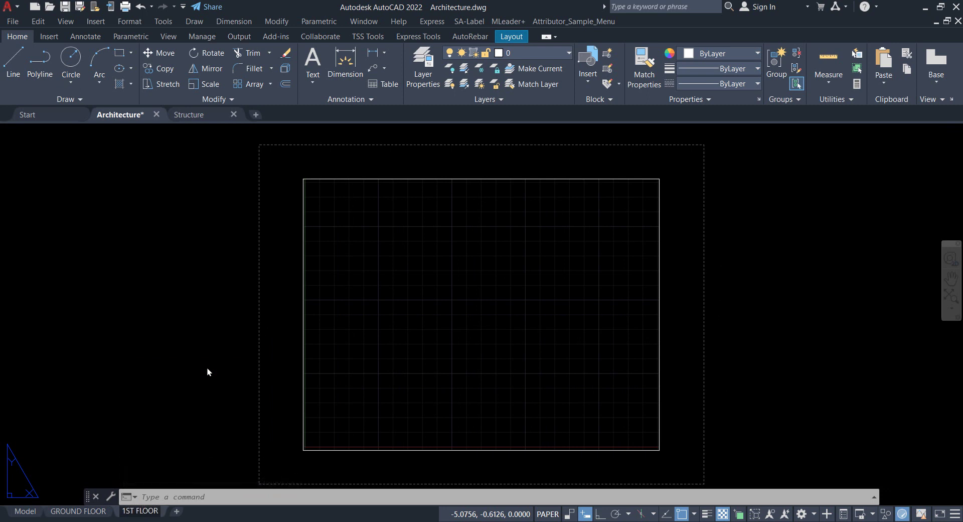
click(208, 372)
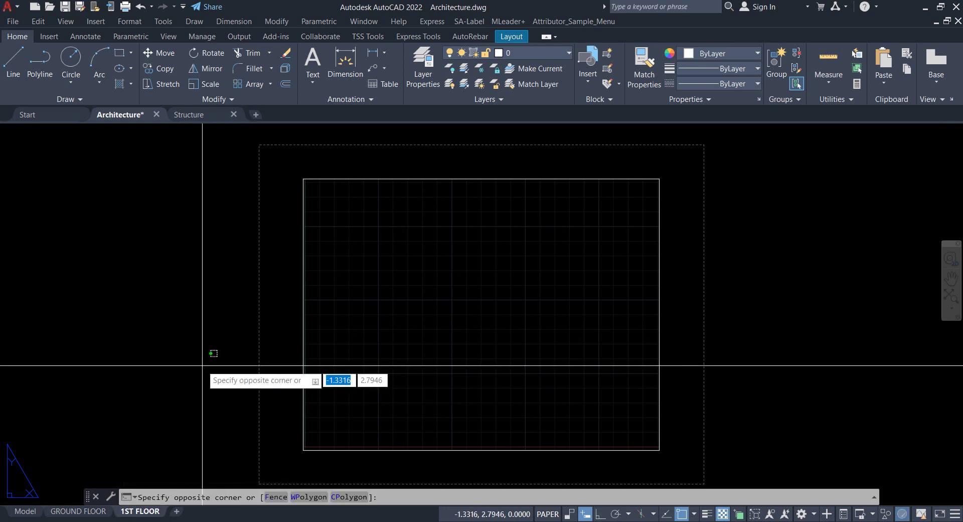
click(71, 515)
click(123, 513)
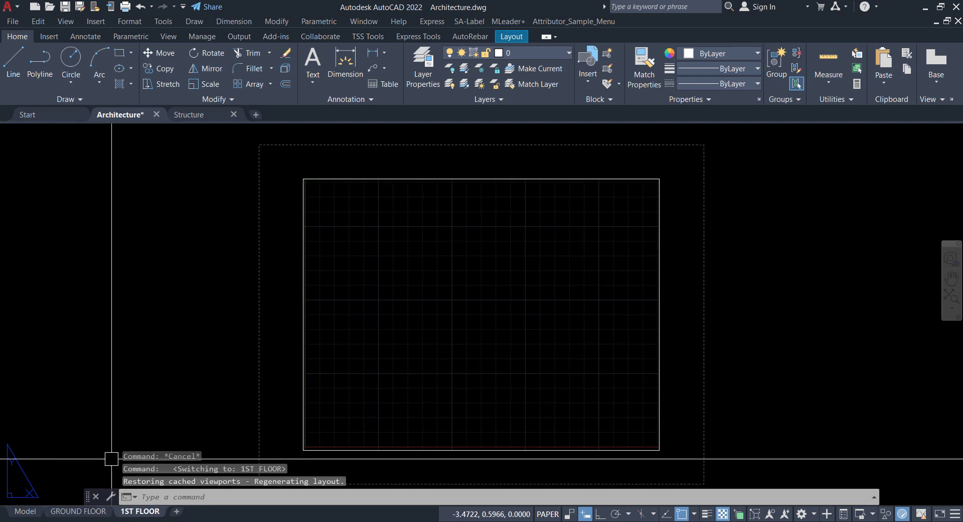
In the Structure drawing, rename Layout1 as PILE LAYOUT PLAN.
click(203, 116)
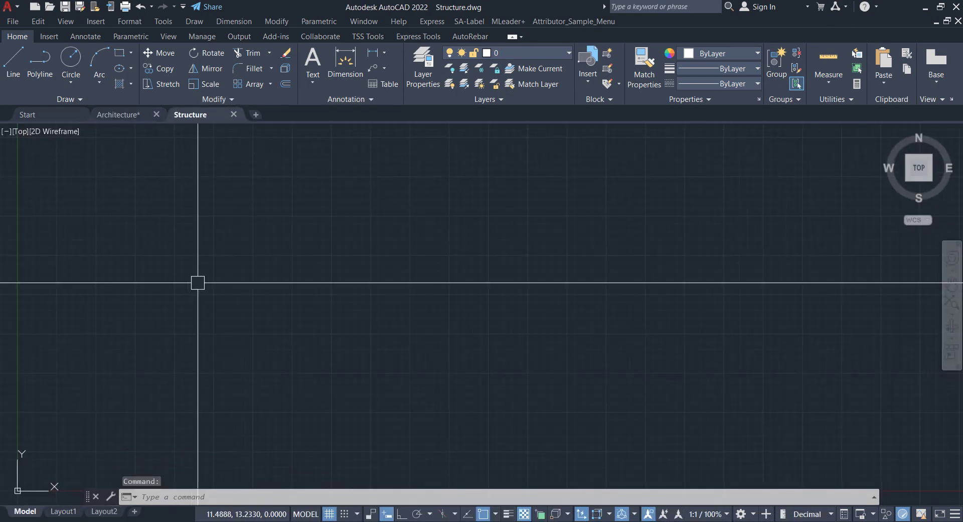
click(65, 511)
right_click(65, 512)
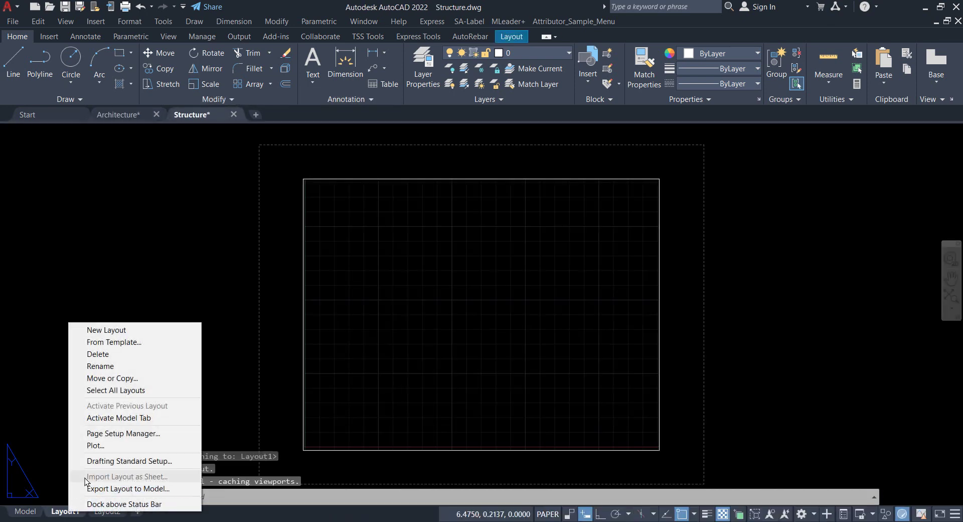
click(116, 365)
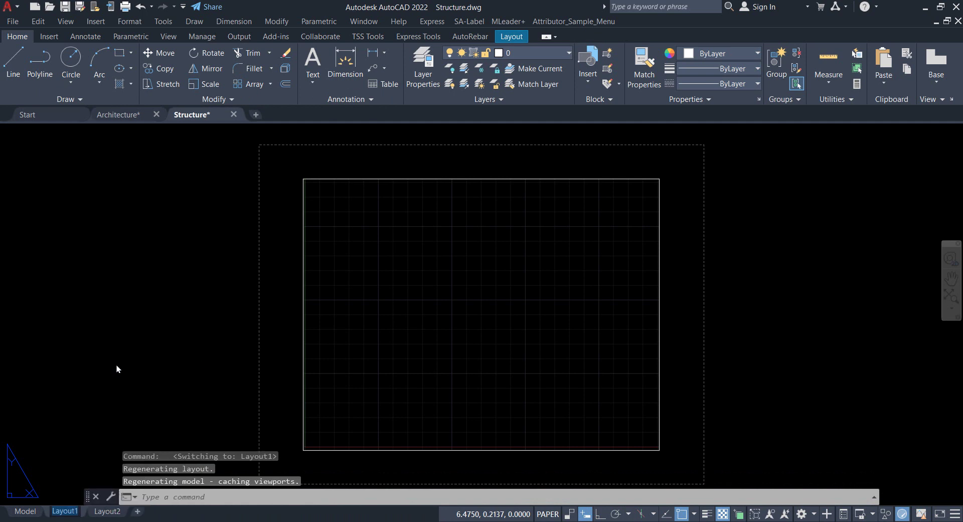
text(PILE)
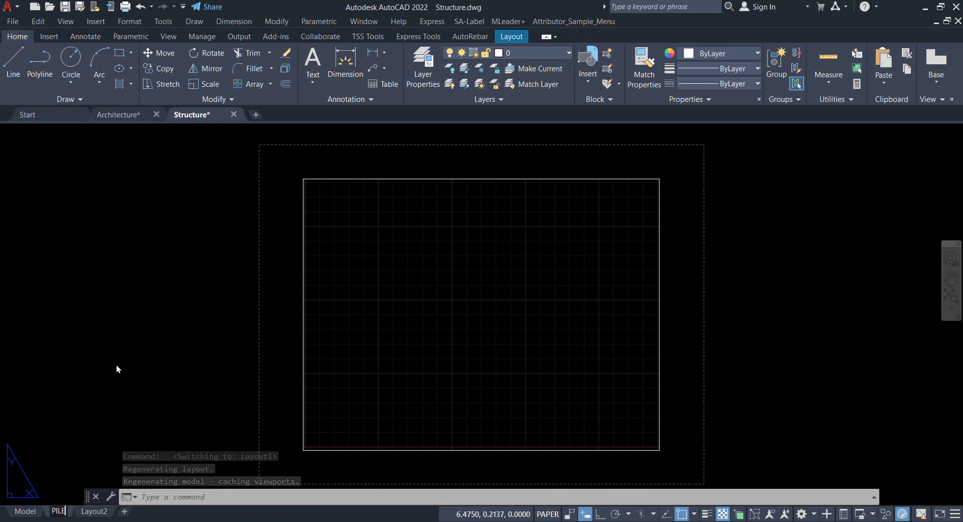
text( LAYO)
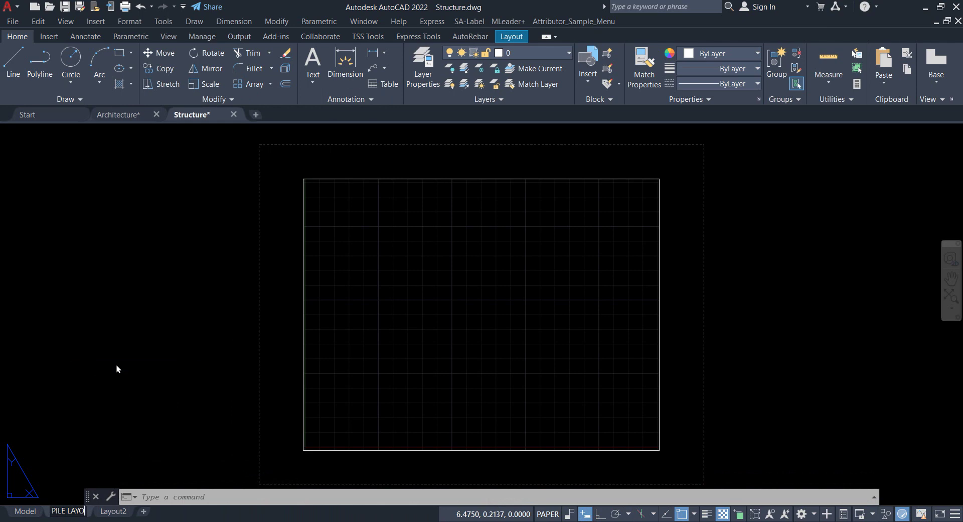
text(UT PLA)
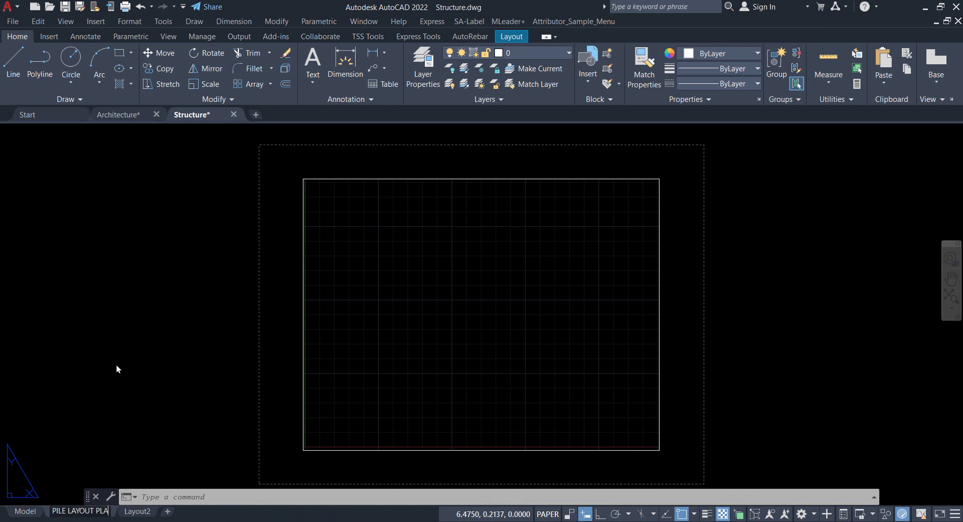
text(N)
In the Structure drawing, rename Layout2 as PILE CAP LAYOUT.
click(141, 511)
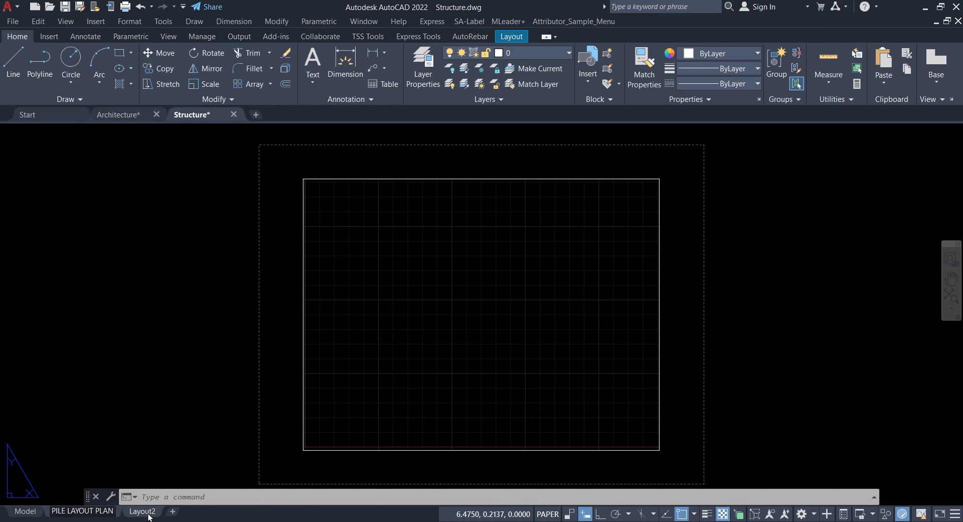
right_click(143, 511)
click(181, 364)
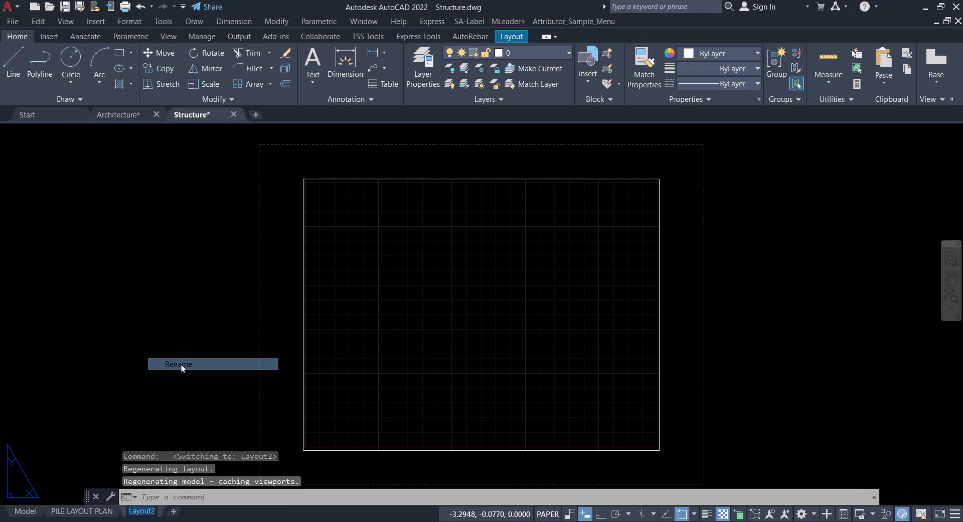
text(PILE)
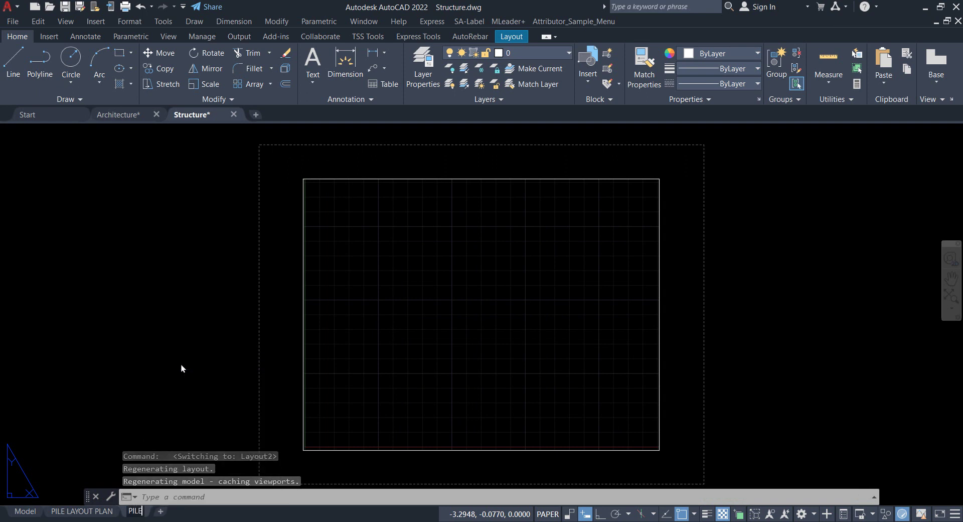
text( CAP)
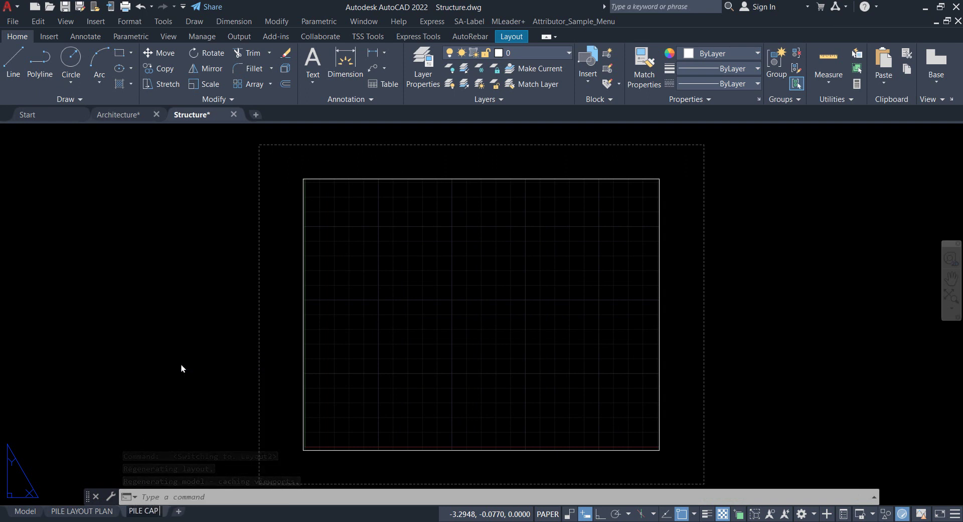
text( LAYOUT)
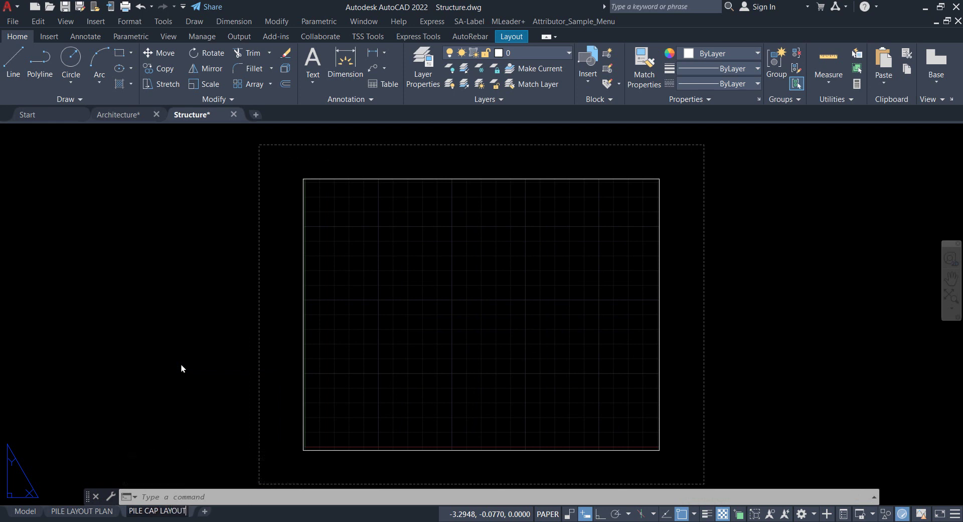
click(182, 365)
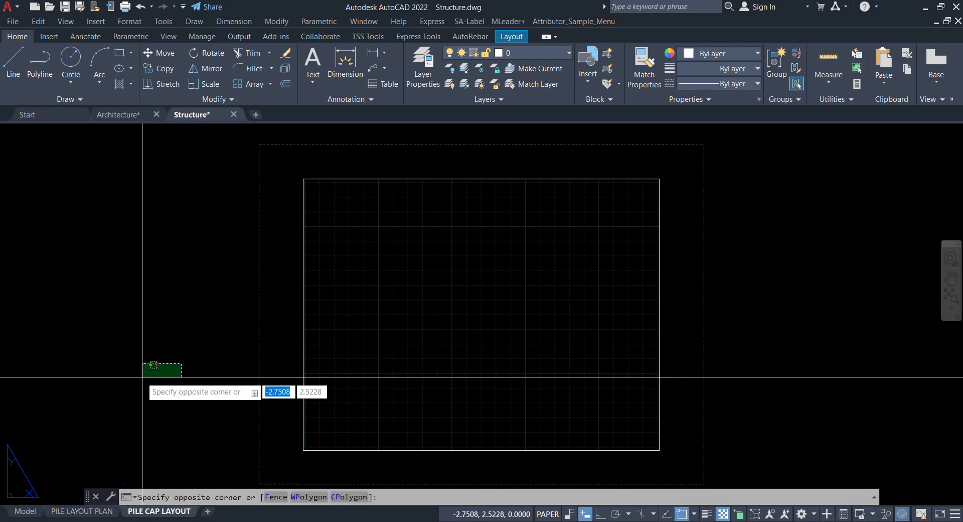
Switch back and forth between the Architecture and Structure drawings to review their renamed layouts.
click(137, 117)
click(199, 119)
click(131, 117)
click(191, 117)
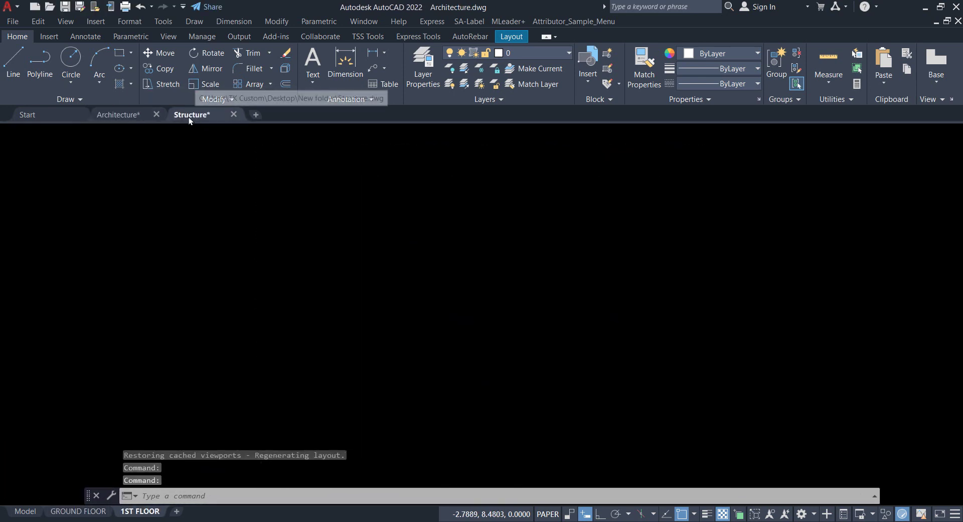
click(131, 118)
click(190, 115)
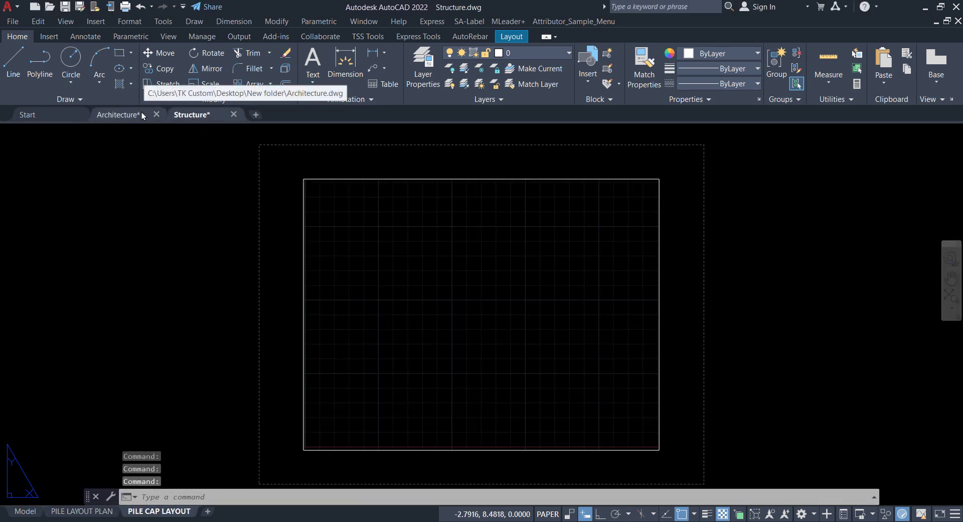
mouse_move(141, 114)
scroll(151, 347, down, 2)
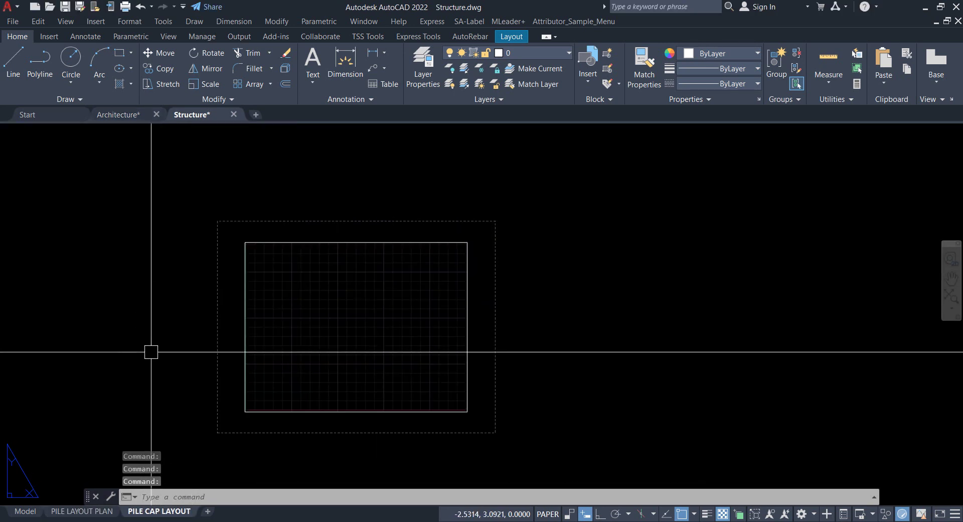
middle_drag(154, 352, 156, 303)
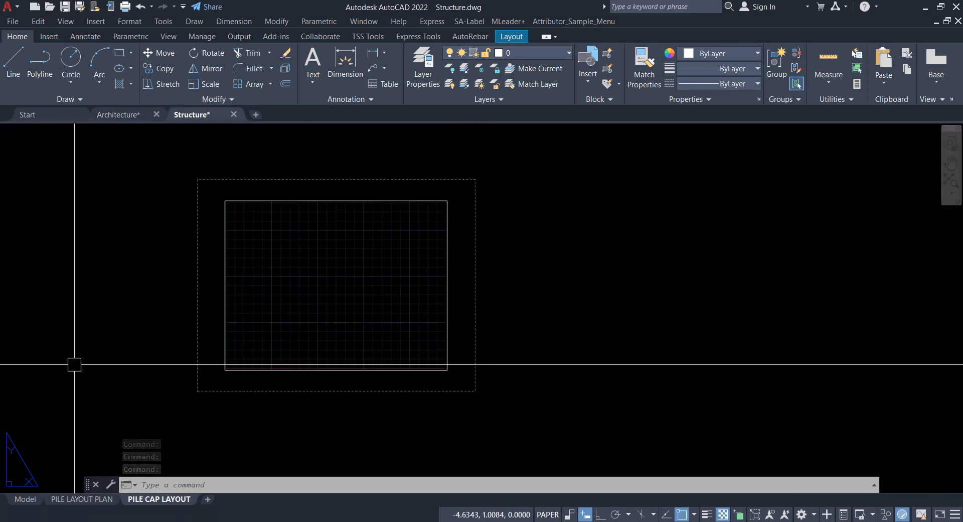
Open the Sheet Set Manager with the SHEETSET command and look through its Sheet Views, Model Views and Sheet List.
text(S)
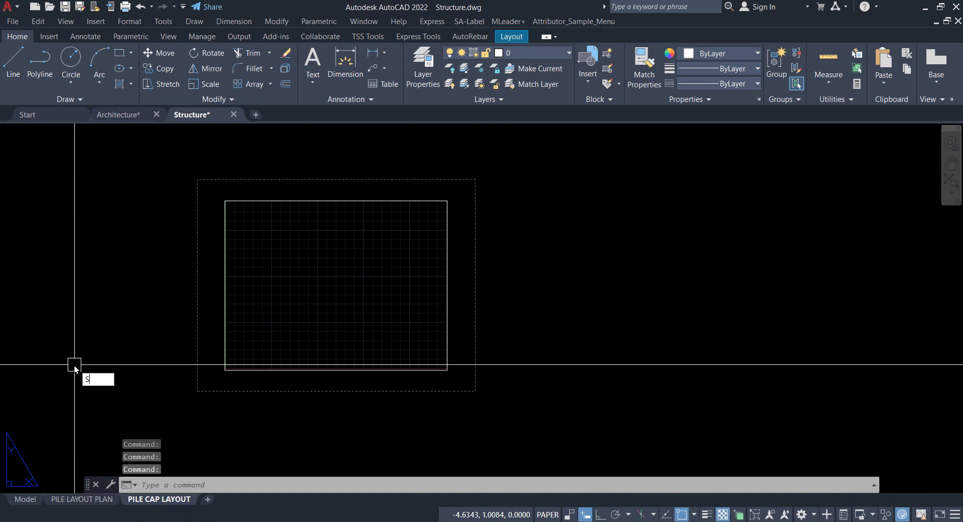
text(HEETSET)
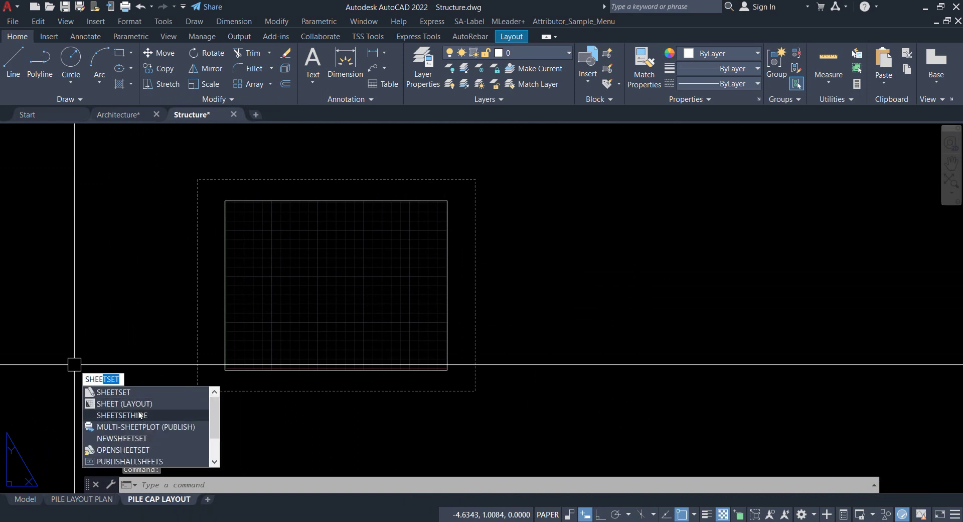
click(115, 392)
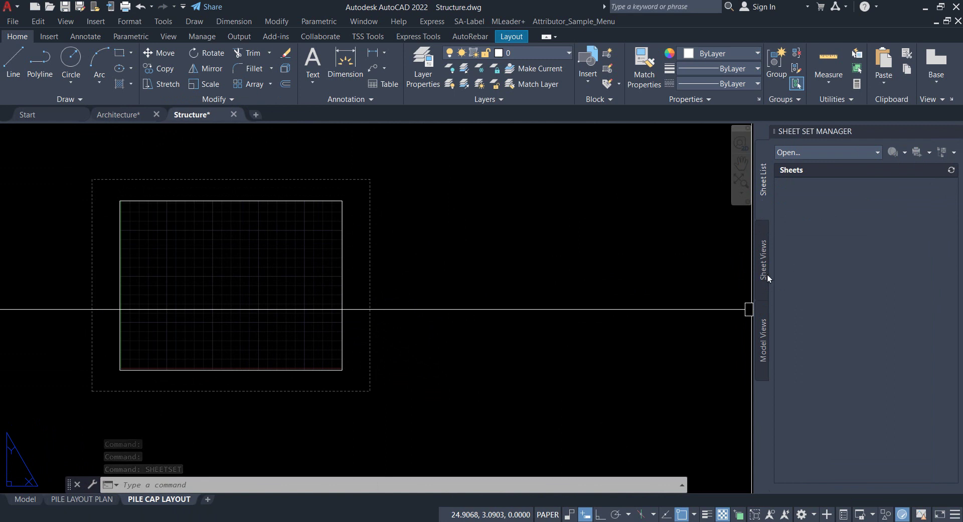
click(763, 260)
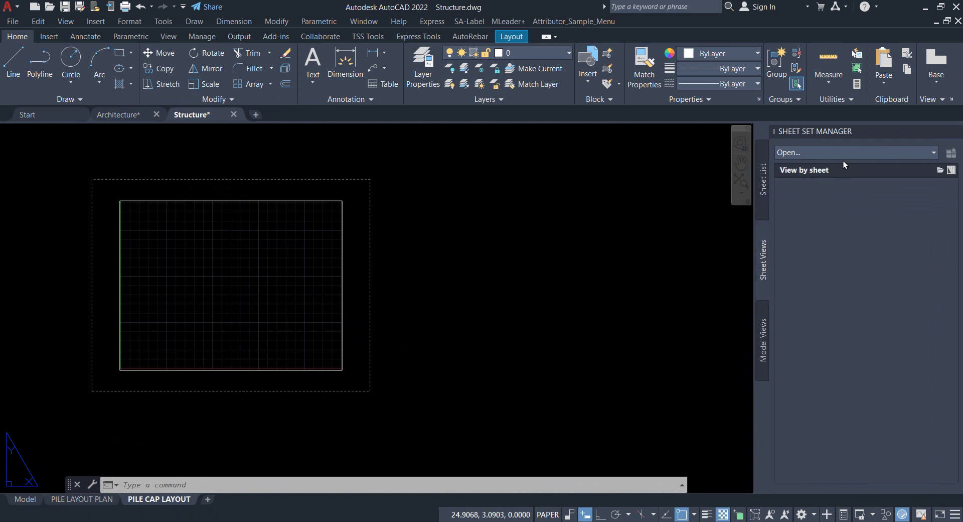
click(763, 345)
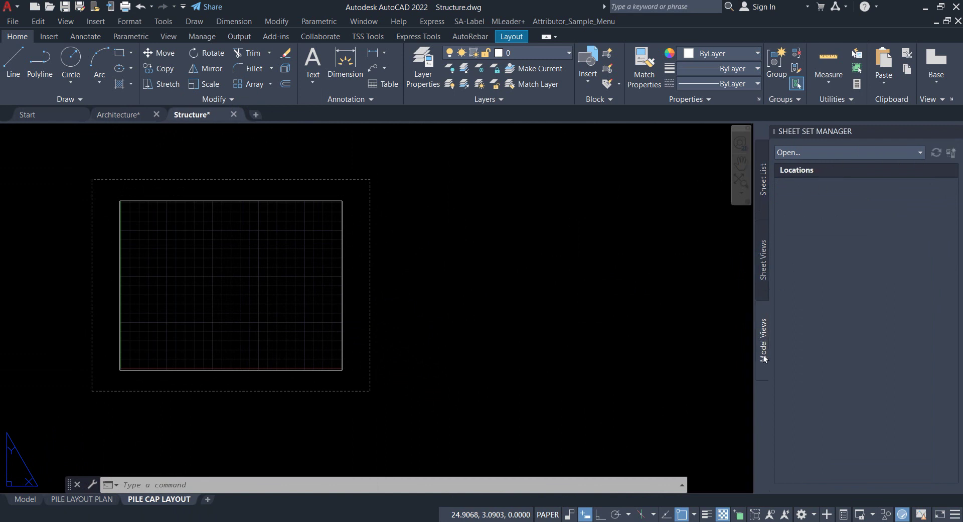
click(759, 260)
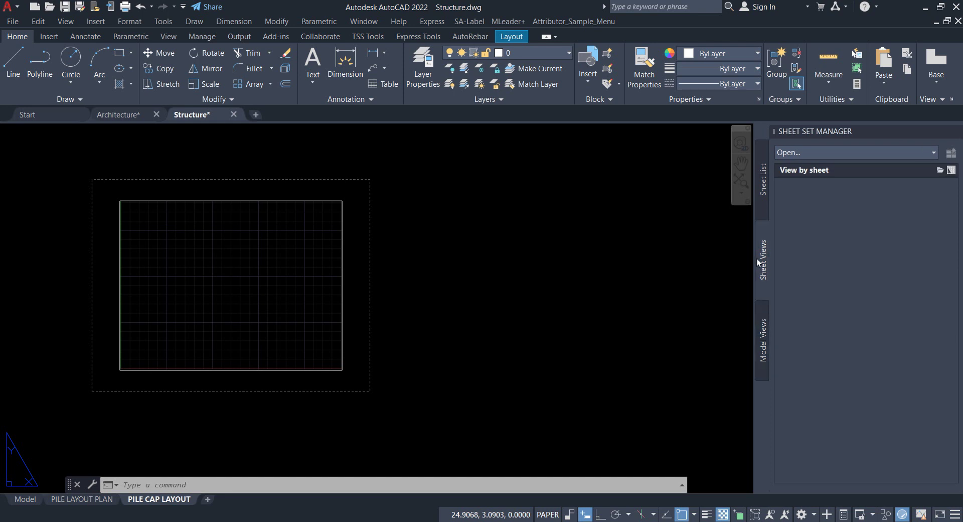
click(762, 187)
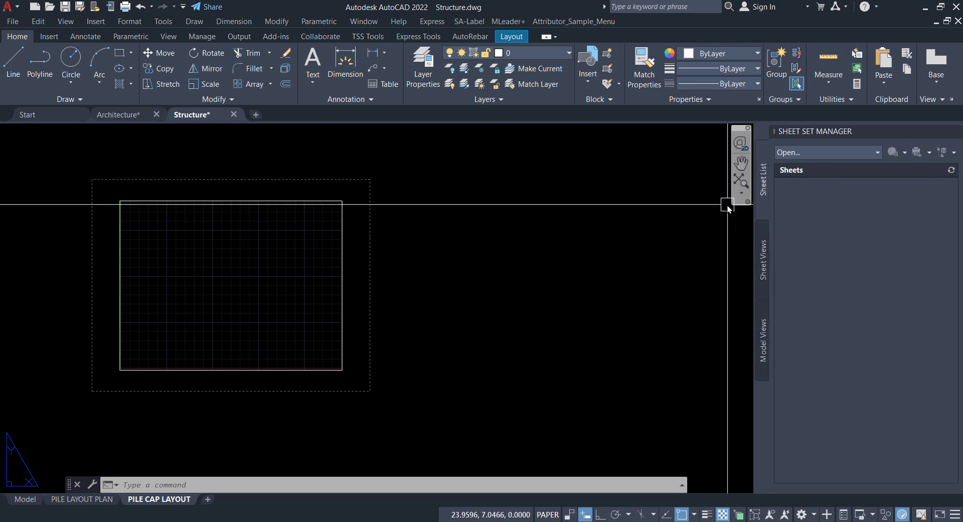
click(848, 152)
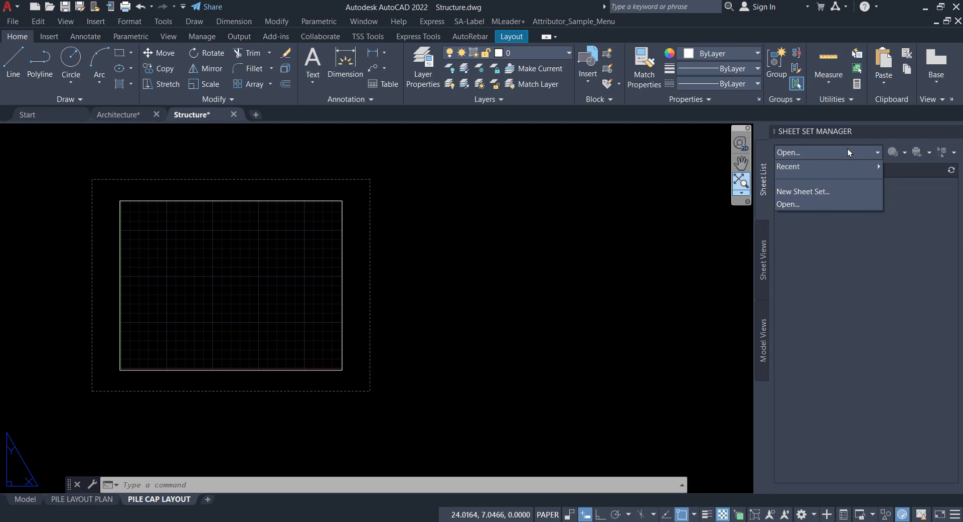
mouse_move(842, 134)
mouse_down()
mouse_move(757, 147)
mouse_move(853, 258)
mouse_move(883, 129)
mouse_move(856, 132)
mouse_up()
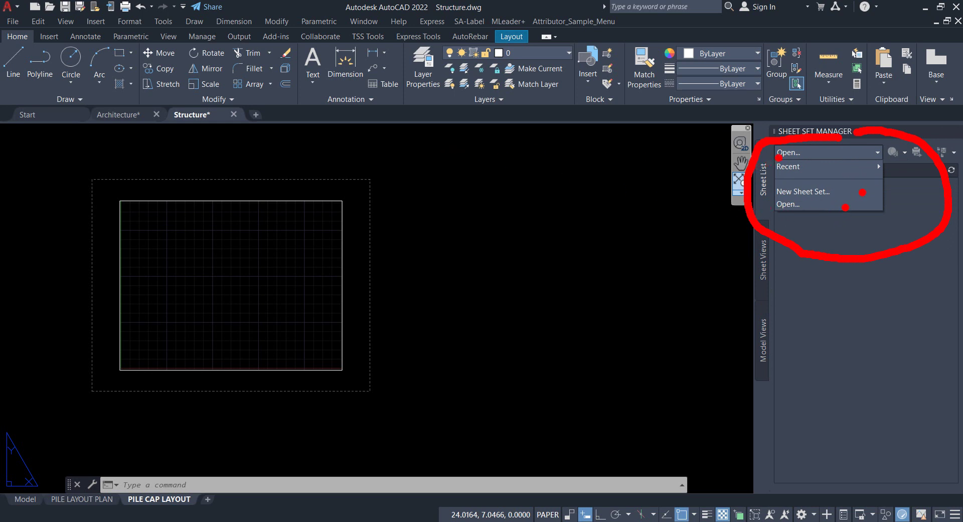
mouse_move(491, 181)
mouse_down()
mouse_move(507, 286)
mouse_move(696, 331)
mouse_up()
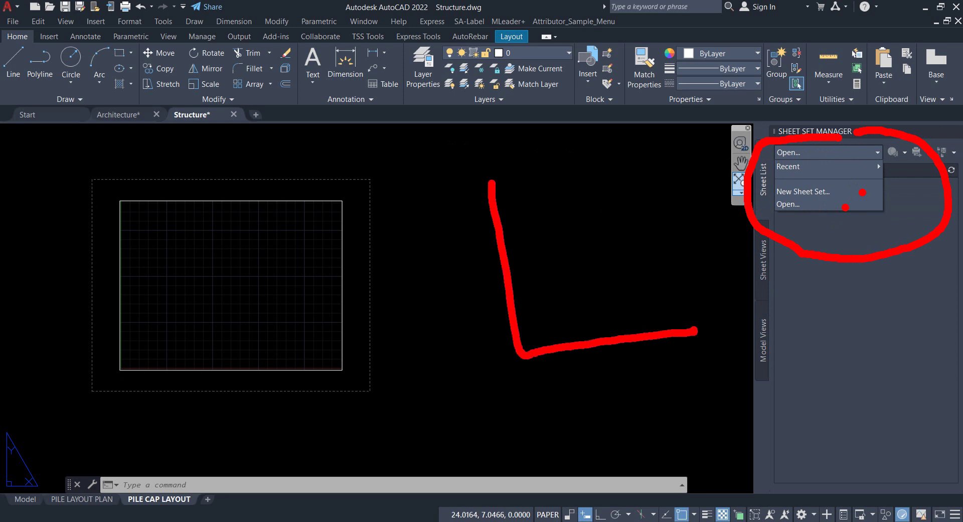
mouse_move(492, 178)
mouse_down()
mouse_move(651, 159)
mouse_move(647, 280)
mouse_move(660, 325)
mouse_up()
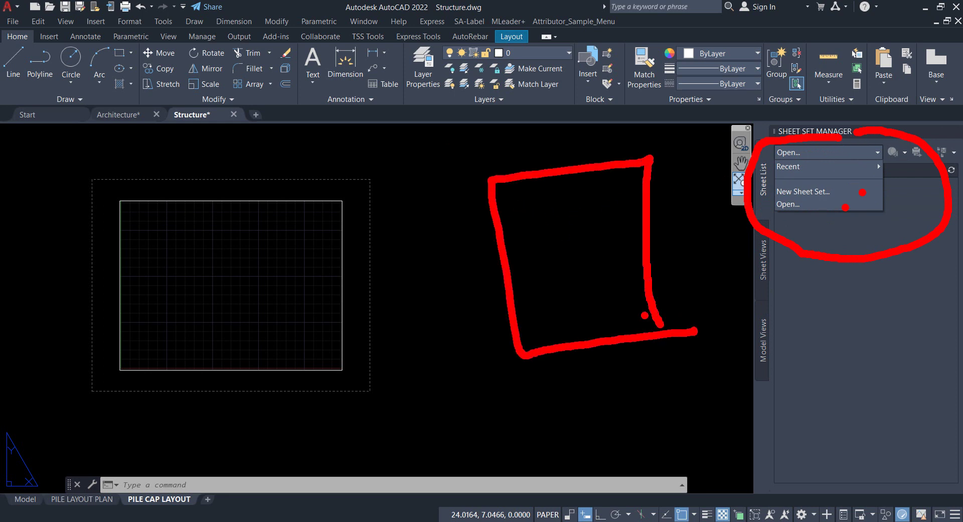
drag(515, 221, 528, 219)
click(533, 228)
click(523, 259)
click(532, 277)
key(Escape)
Start creating a new sheet set from an example sheet set, using New Sheet Set as the example.
click(828, 152)
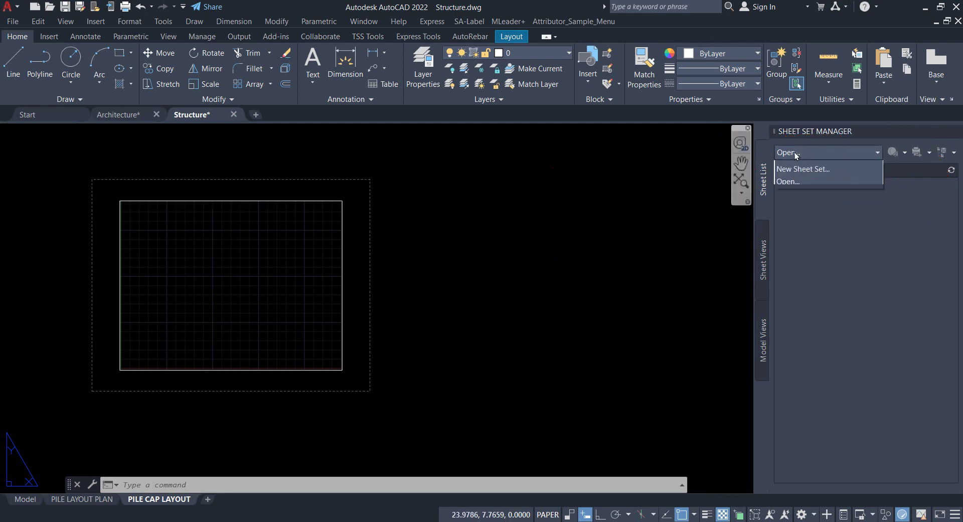
click(790, 193)
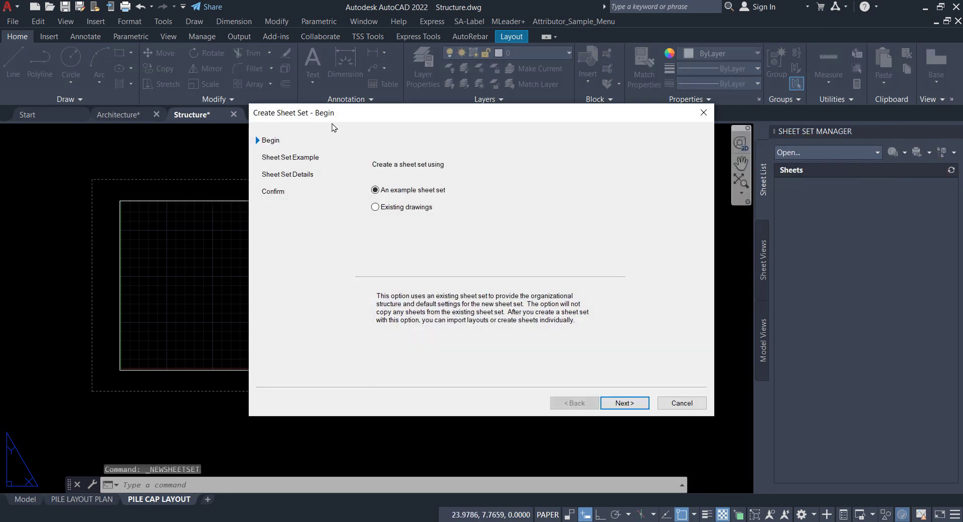
drag(336, 116, 255, 62)
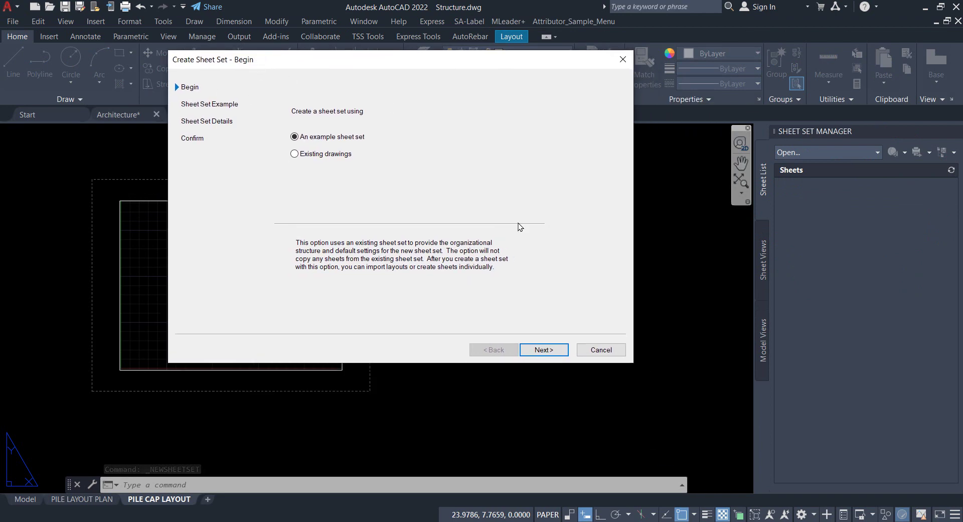
click(543, 349)
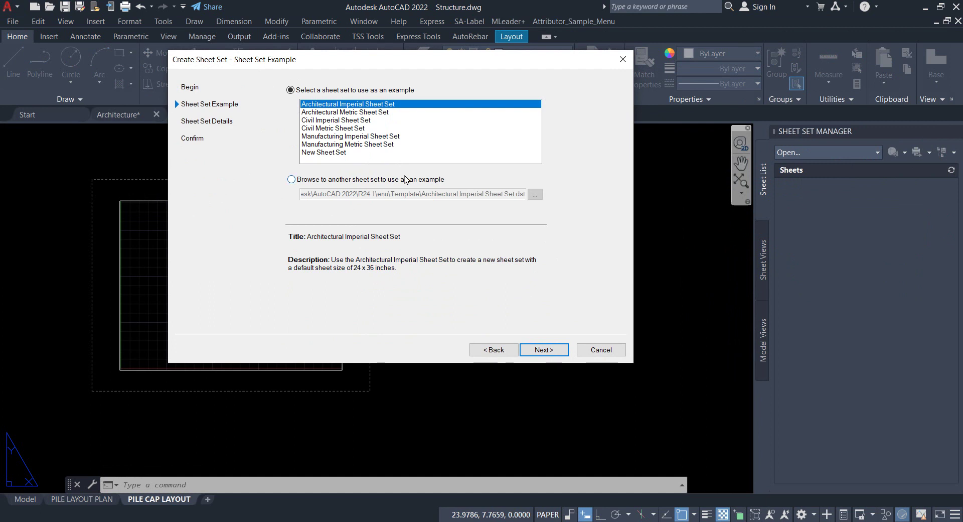
click(353, 134)
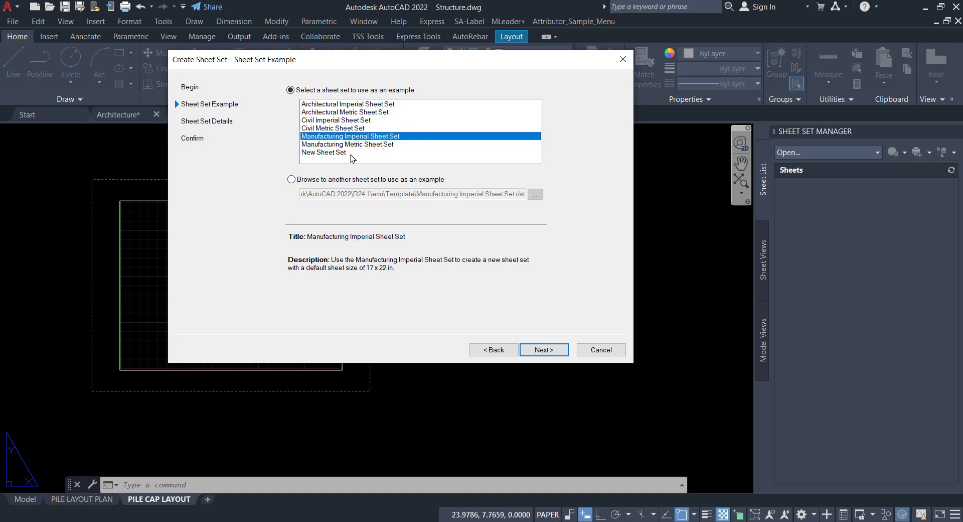
click(353, 153)
click(351, 139)
click(346, 152)
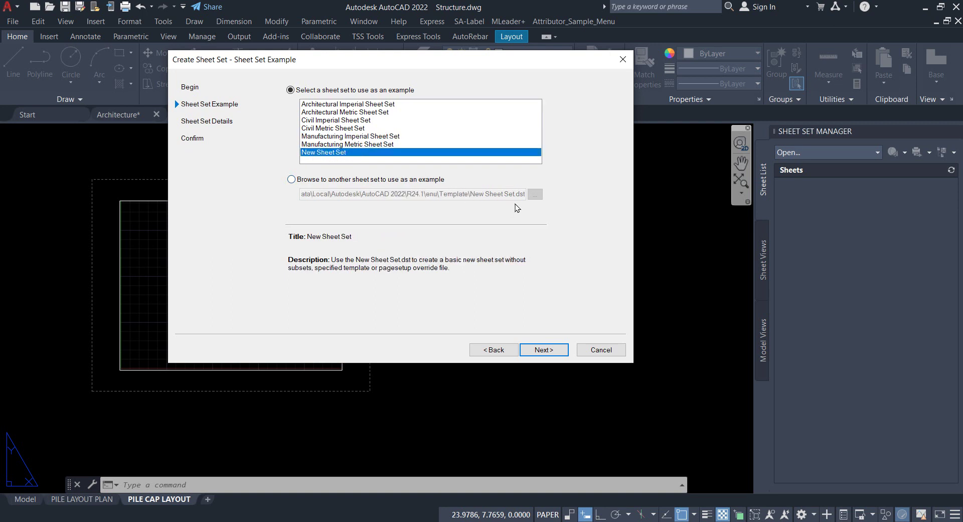
click(552, 349)
Try to name the new sheet set KHMER ENGINEER.
drag(353, 101, 288, 95)
drag(286, 53, 327, 118)
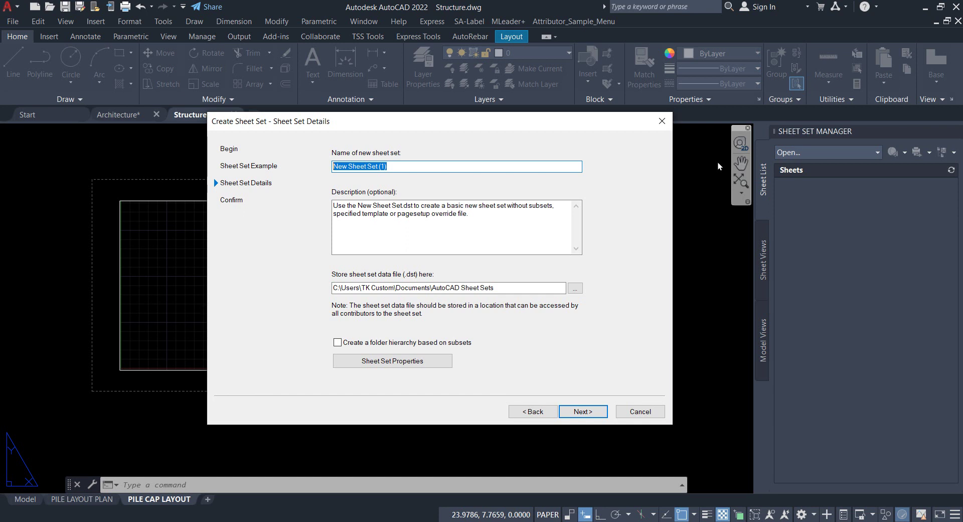
text(KHMER)
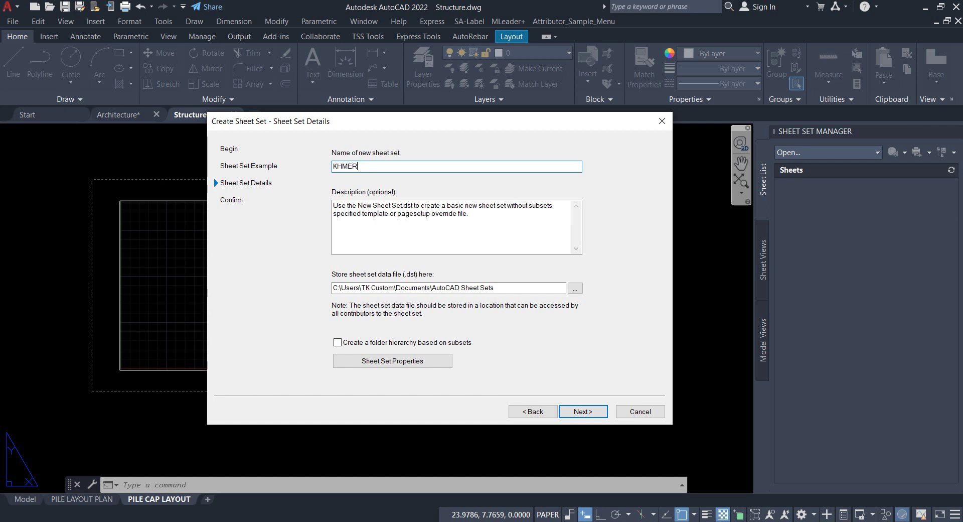
text( ENGINEER)
drag(602, 119, 677, 79)
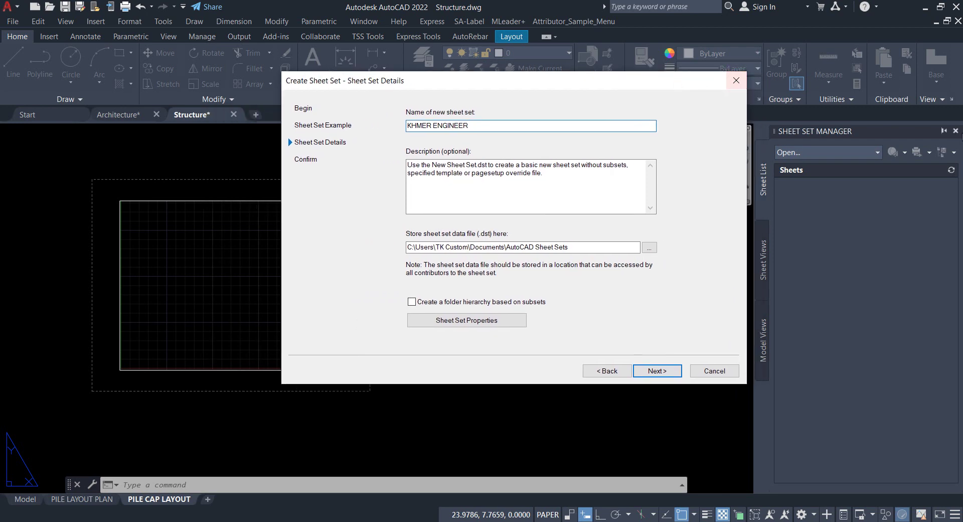
click(672, 373)
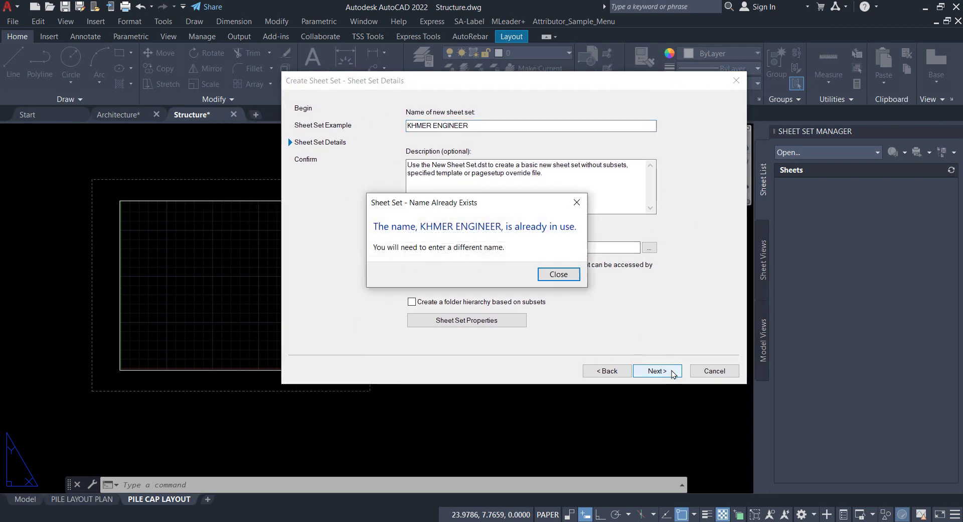
click(558, 274)
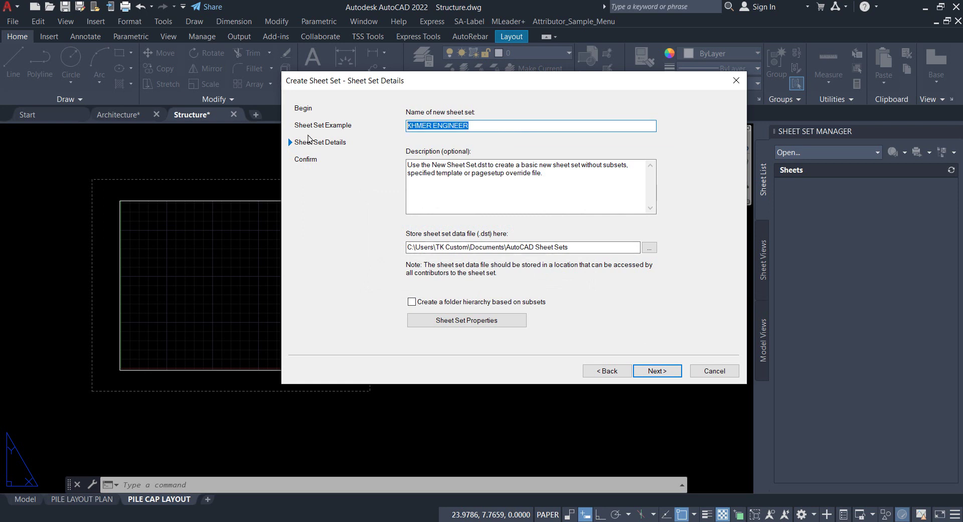
Name the new sheet set KHMER and review its settings in the confirmation preview.
text(KH)
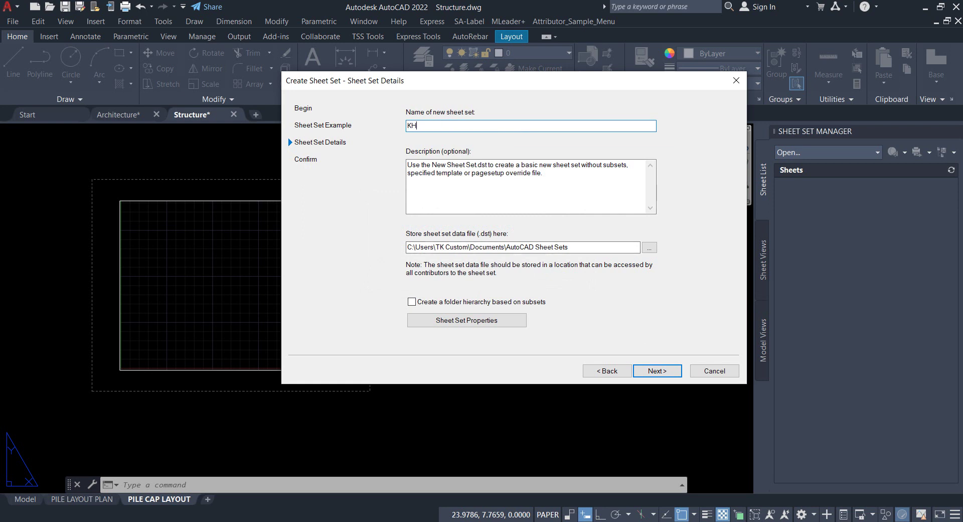
text(MER)
click(652, 370)
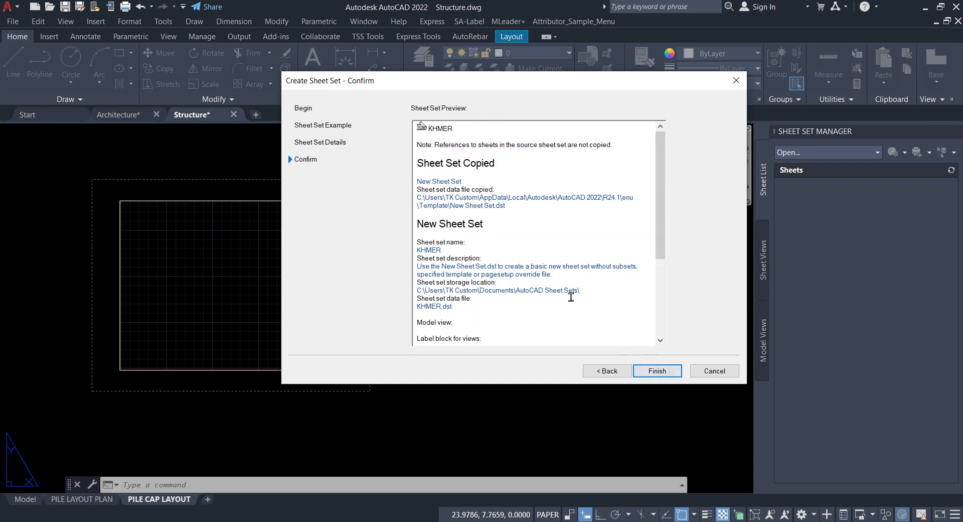
scroll(527, 277, down, 1)
scroll(528, 278, up, 2)
scroll(528, 277, down, 5)
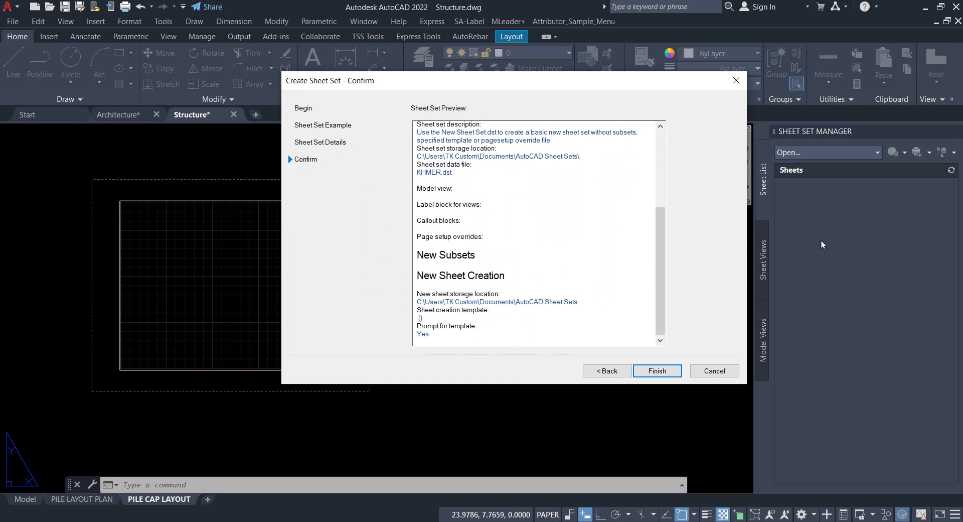
Review the KHMER sheet set preview once more, finish creating the sheet set, and select it in the sheet list.
scroll(510, 198, up, 5)
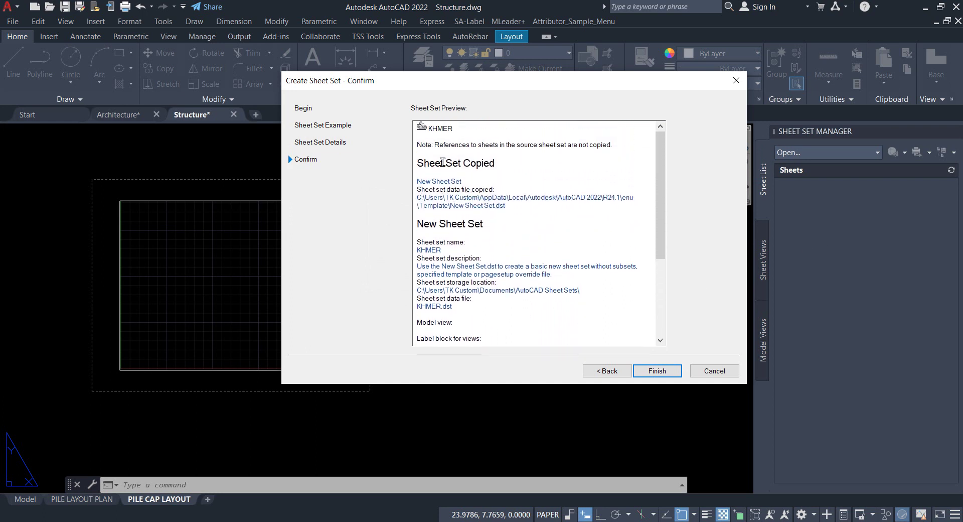
scroll(553, 196, down, 5)
scroll(553, 196, down, 1)
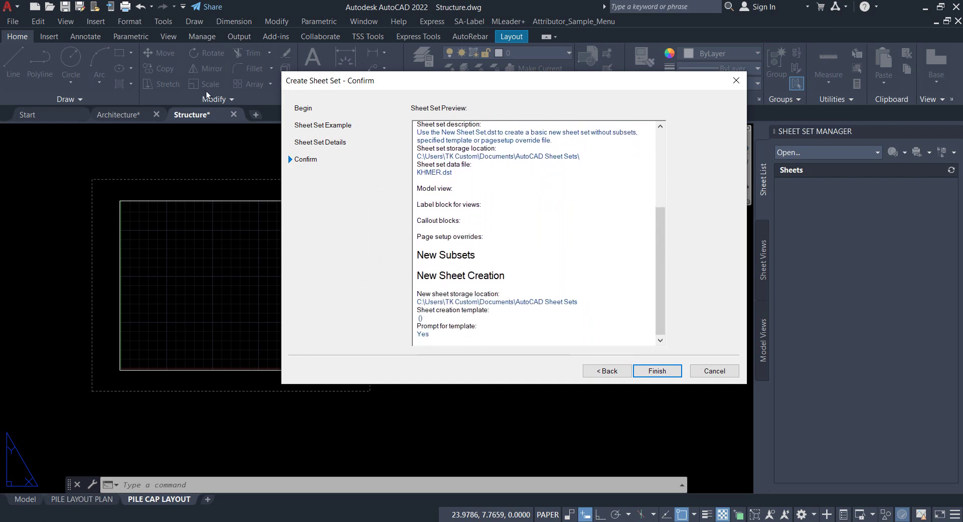
click(657, 371)
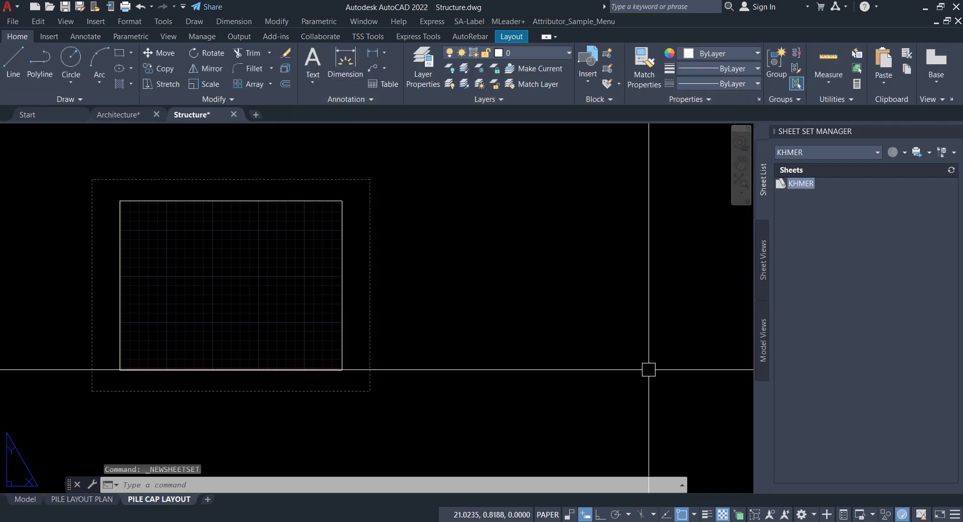
click(808, 185)
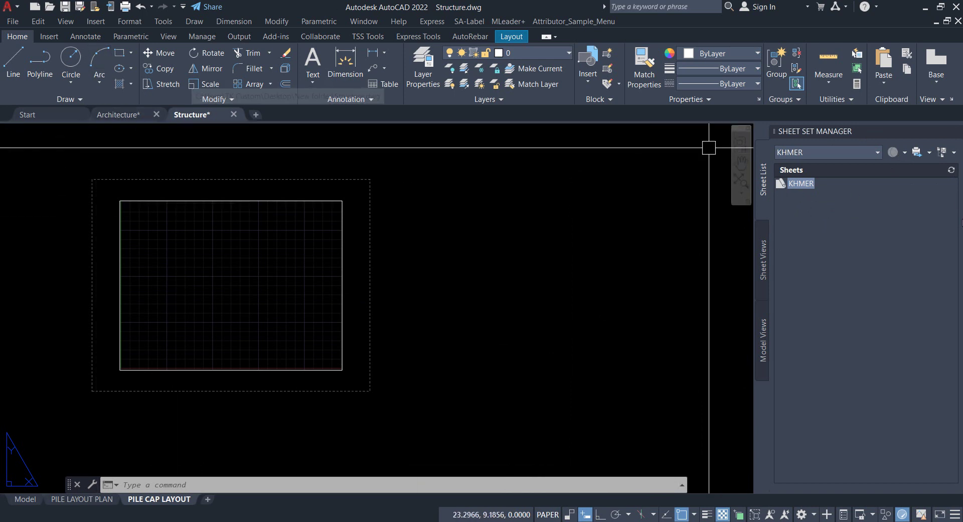
Switch to the Architecture drawing and add a subset named ARCHITECTURE to the KHMER sheet set.
click(125, 116)
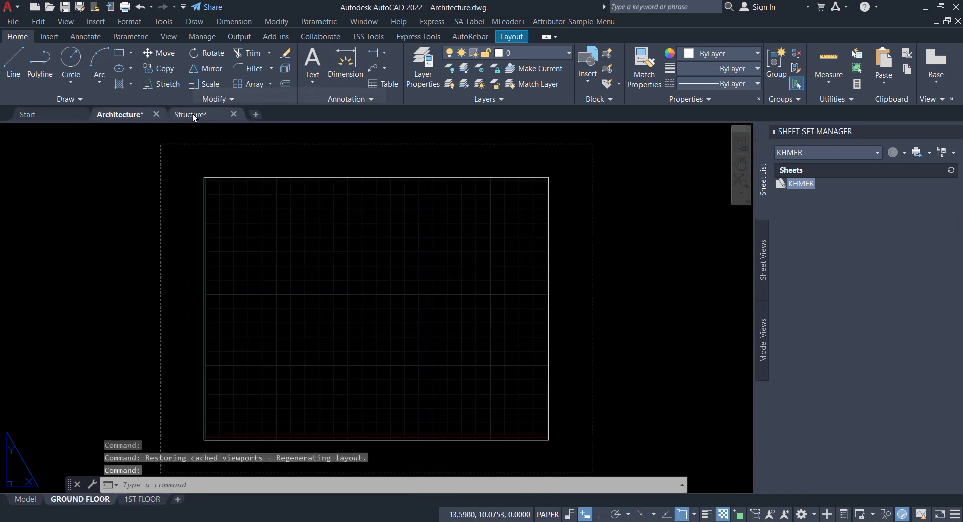
click(193, 114)
click(128, 119)
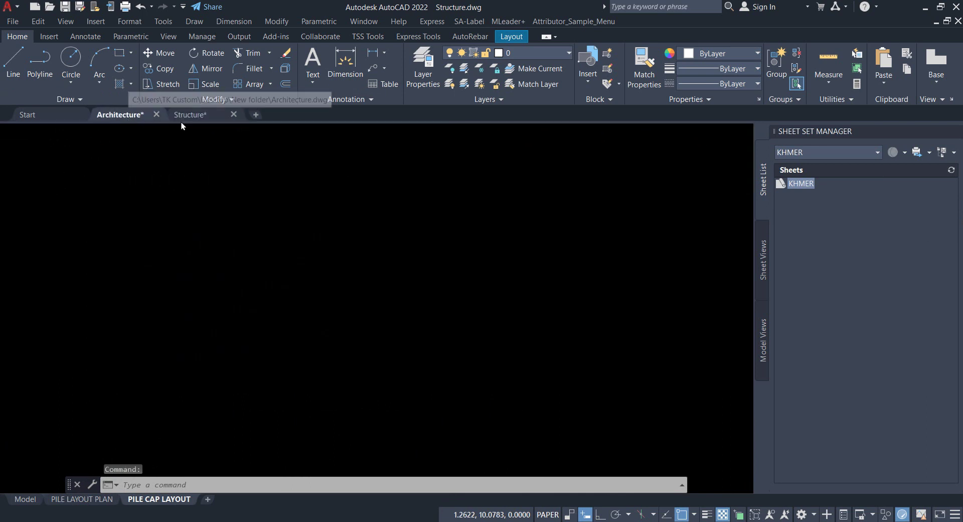
middle_drag(617, 245, 437, 305)
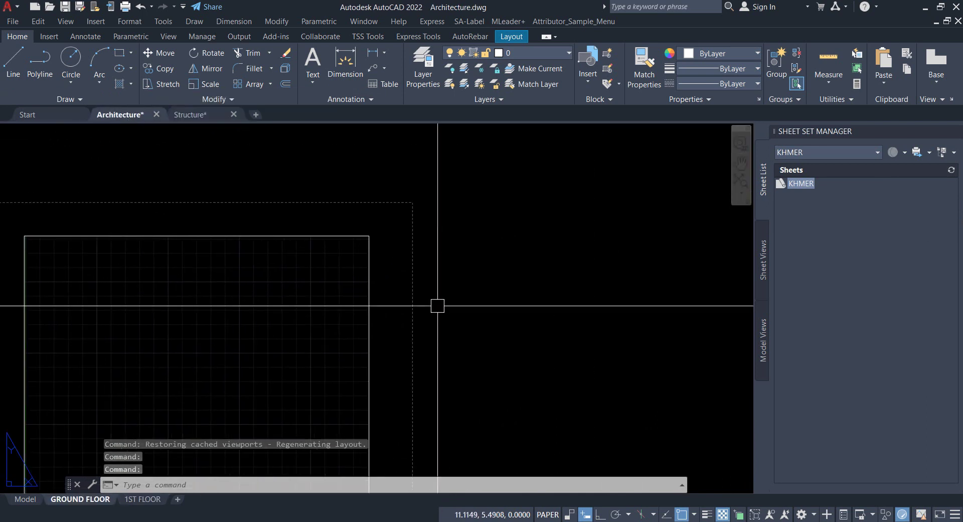
right_click(793, 185)
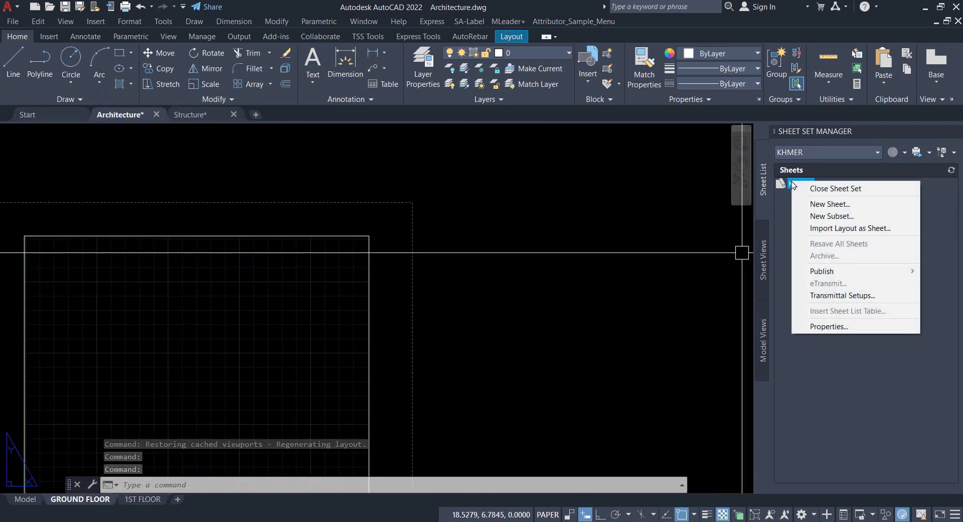
click(822, 215)
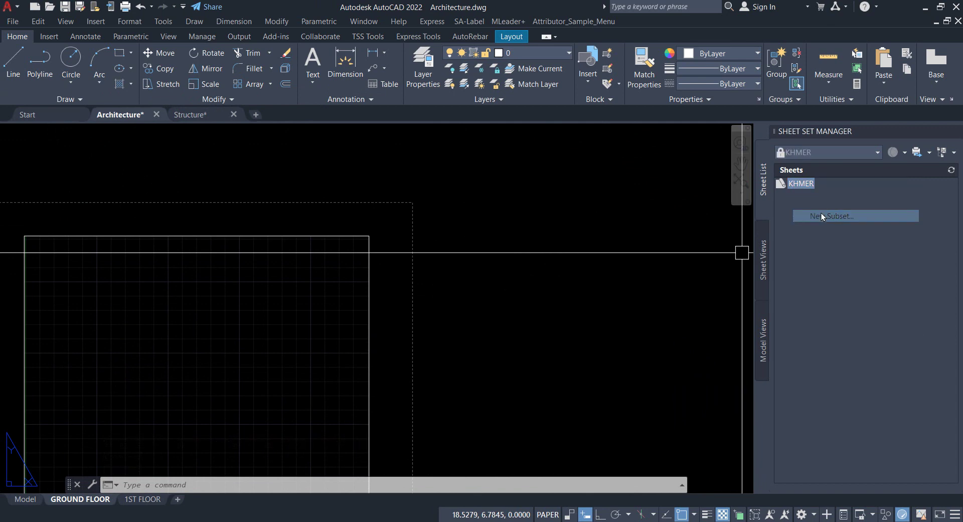
drag(441, 119, 514, 75)
click(603, 114)
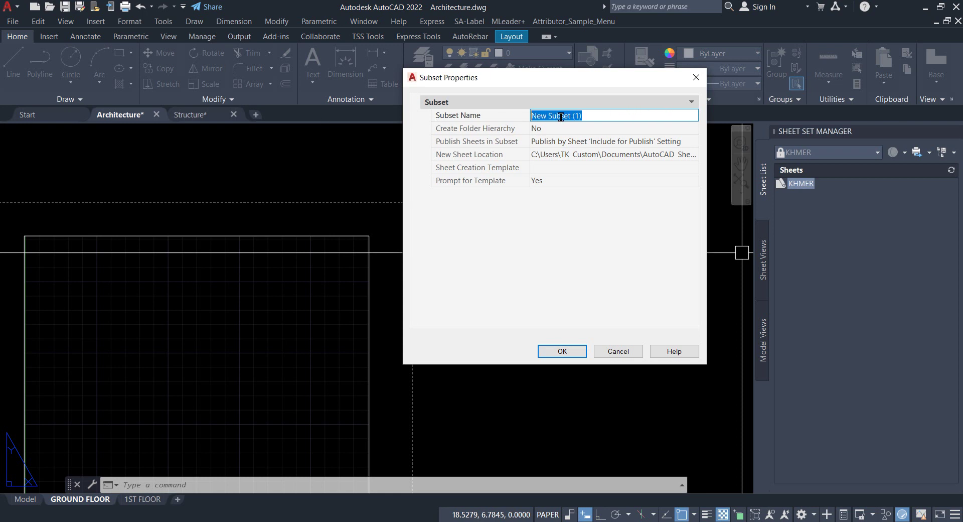
text(ARCHITE)
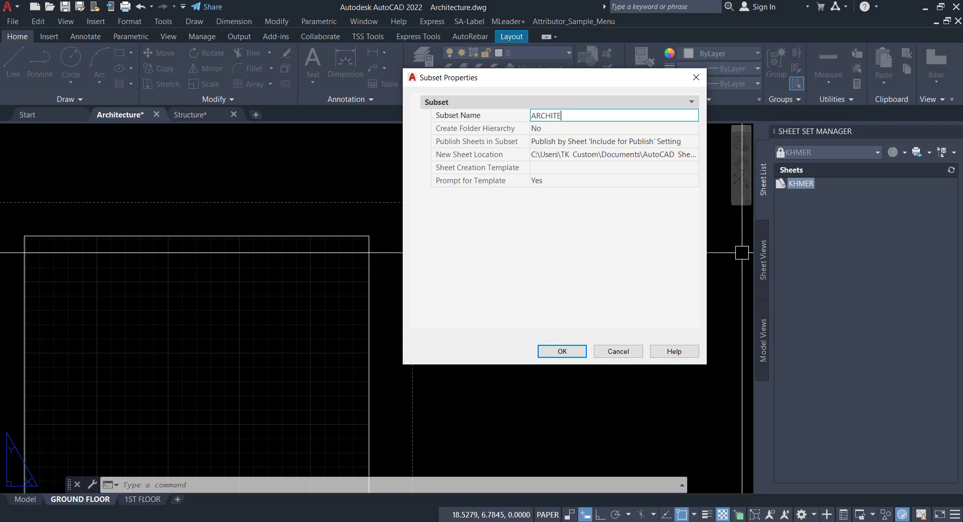
text(CTURE)
click(554, 351)
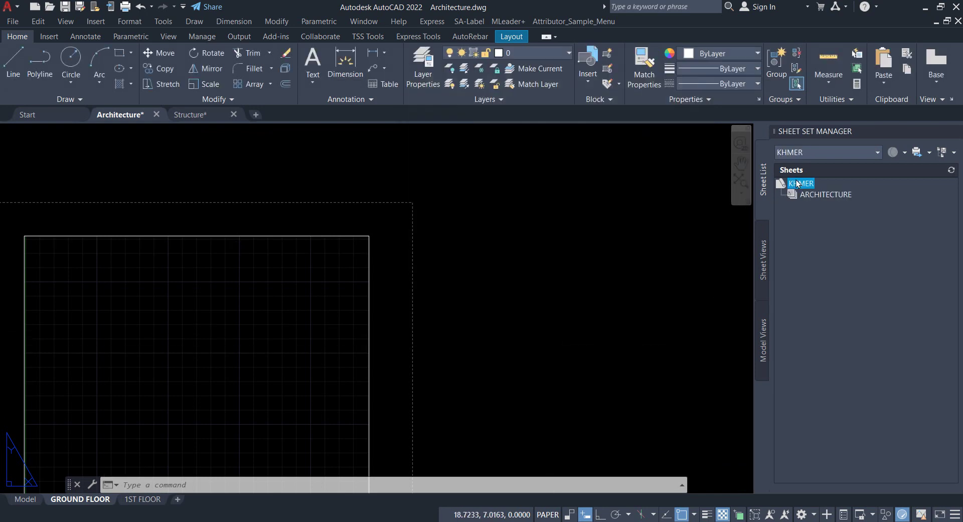
Add a second subset named STRUCTURE directly under the KHMER sheet set.
right_click(797, 180)
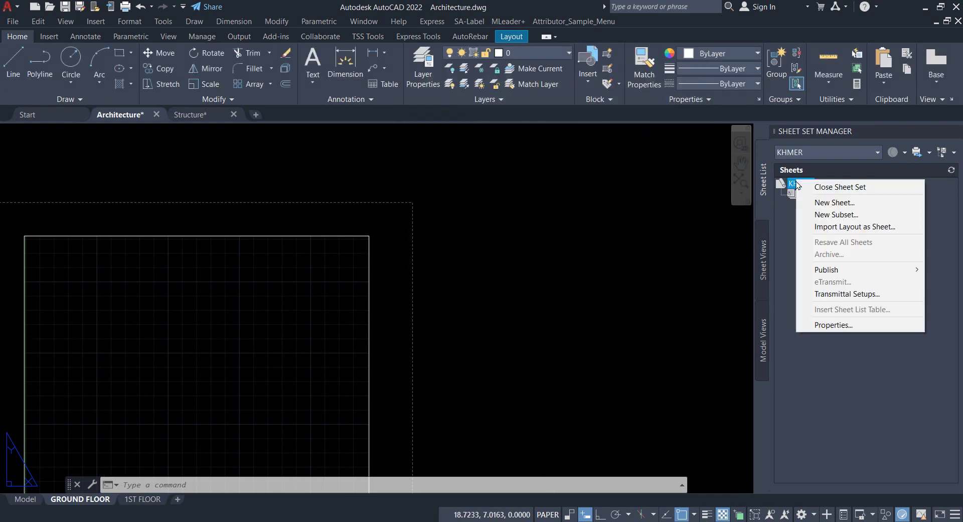
click(833, 215)
click(613, 119)
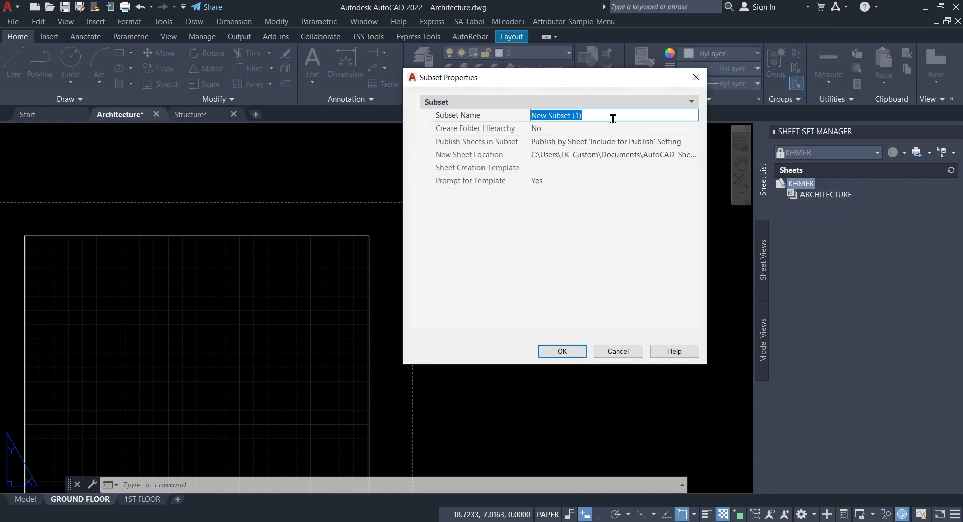
key(BackSpace)
text(STRUCTURE)
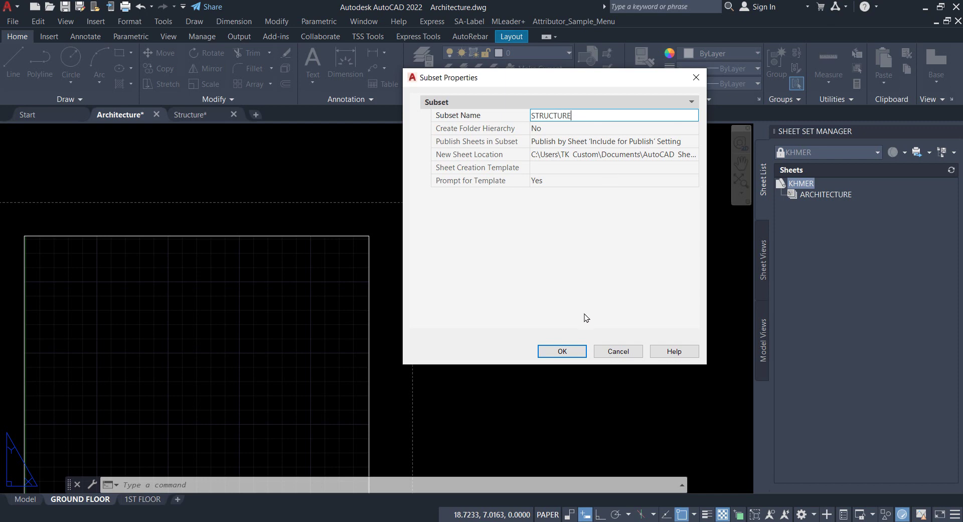
click(562, 350)
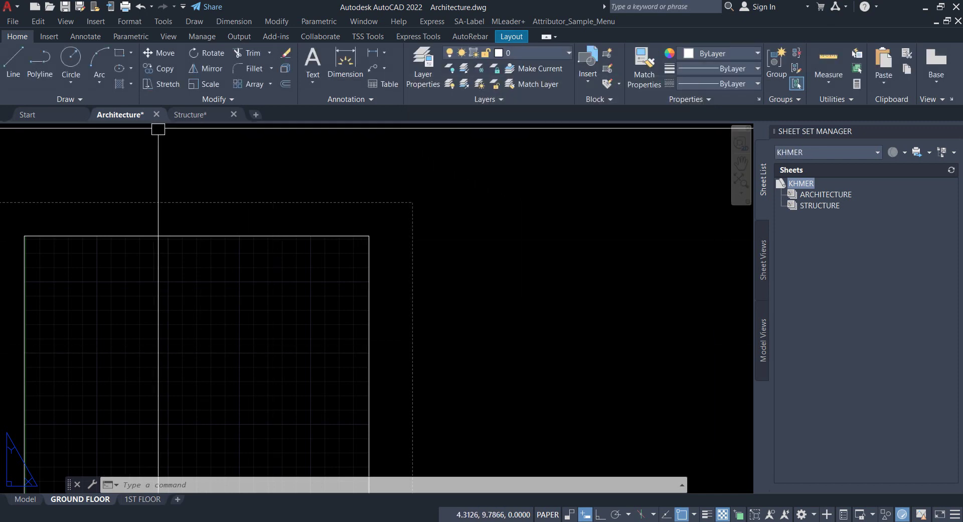
Save the Architecture drawing and the Structure drawing.
click(64, 7)
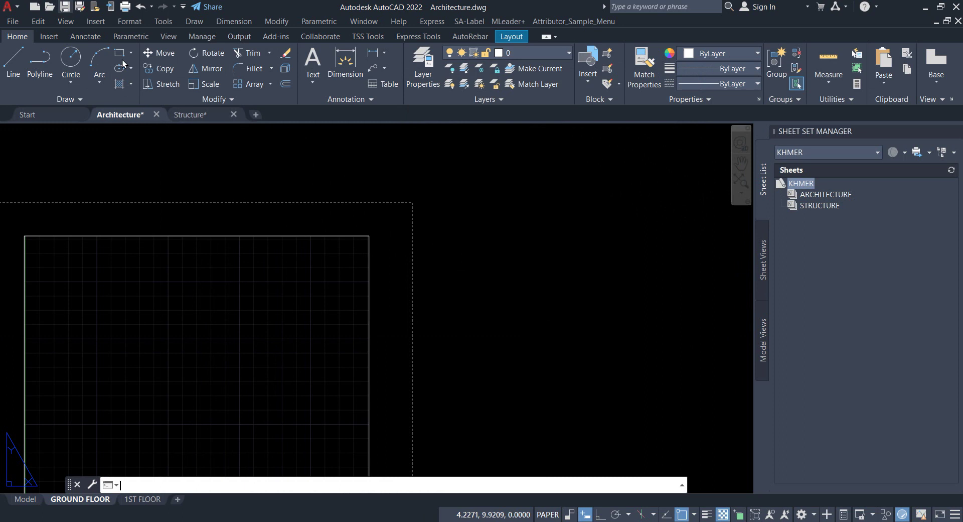
click(190, 116)
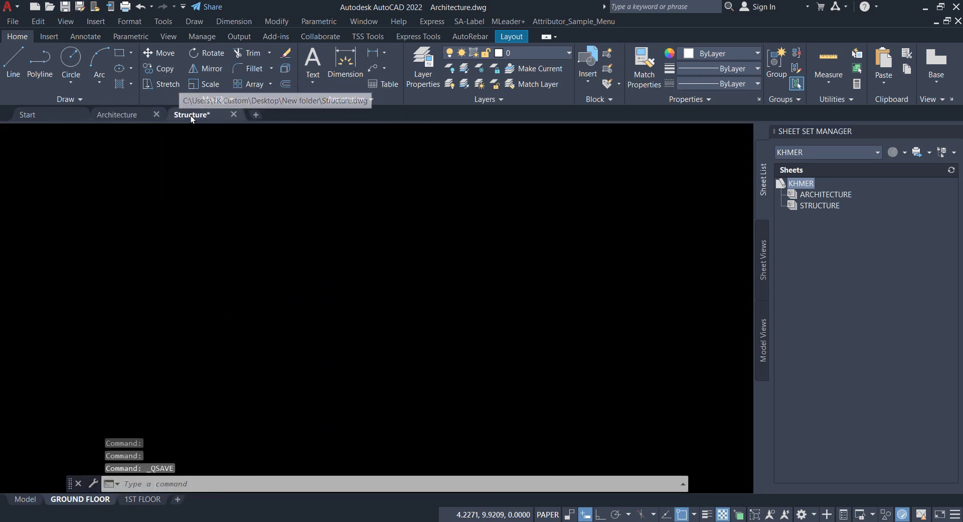
click(65, 7)
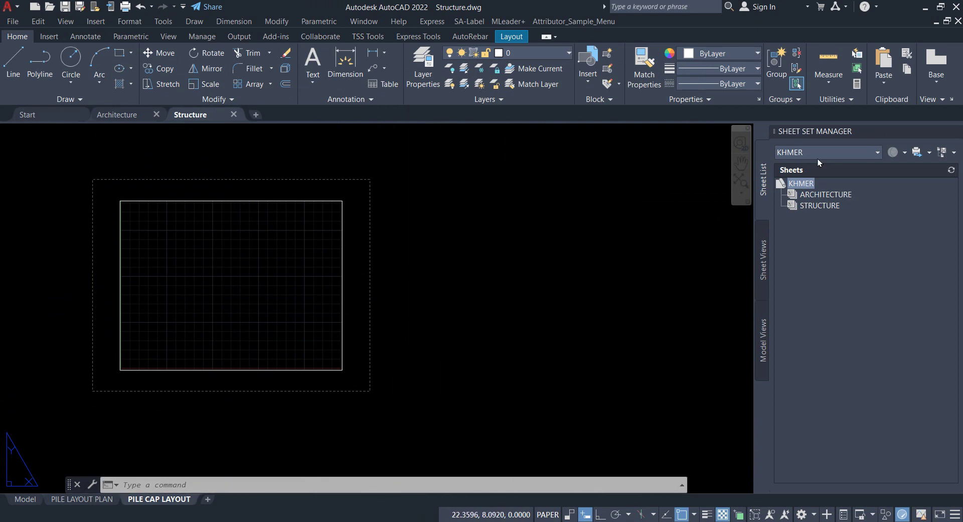
Start importing layouts as sheets into the ARCHITECTURE subset, load Architecture.dwg, and check its GROUND FLOOR and 1ST FLOOR entries.
right_click(818, 195)
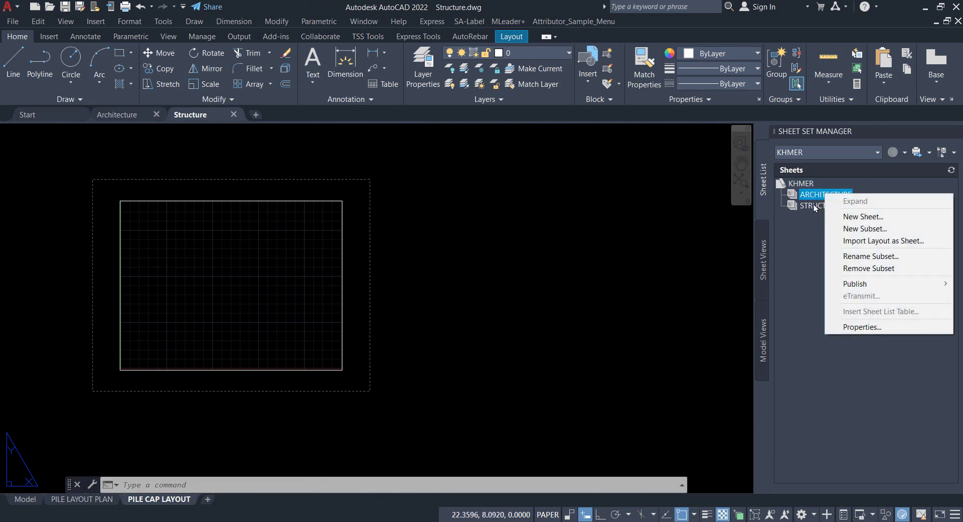
click(895, 244)
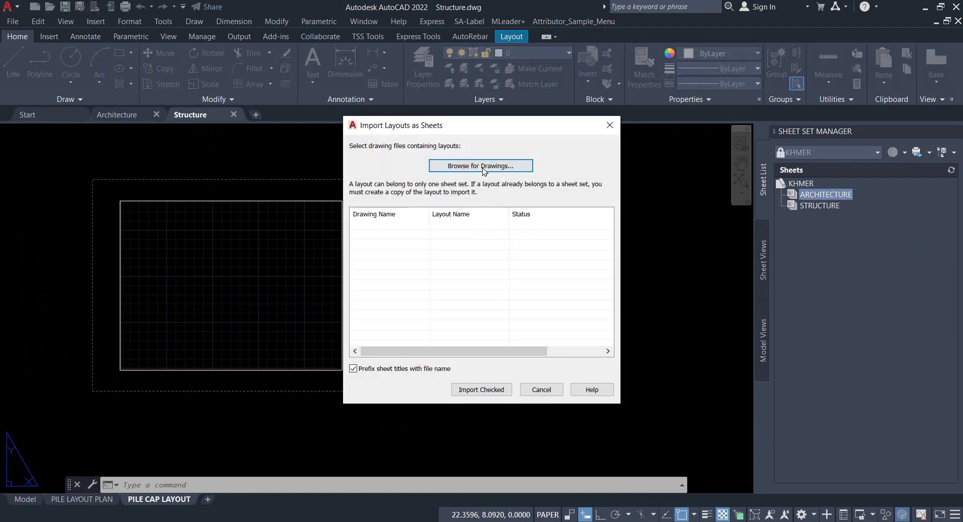
click(483, 168)
double_click(390, 165)
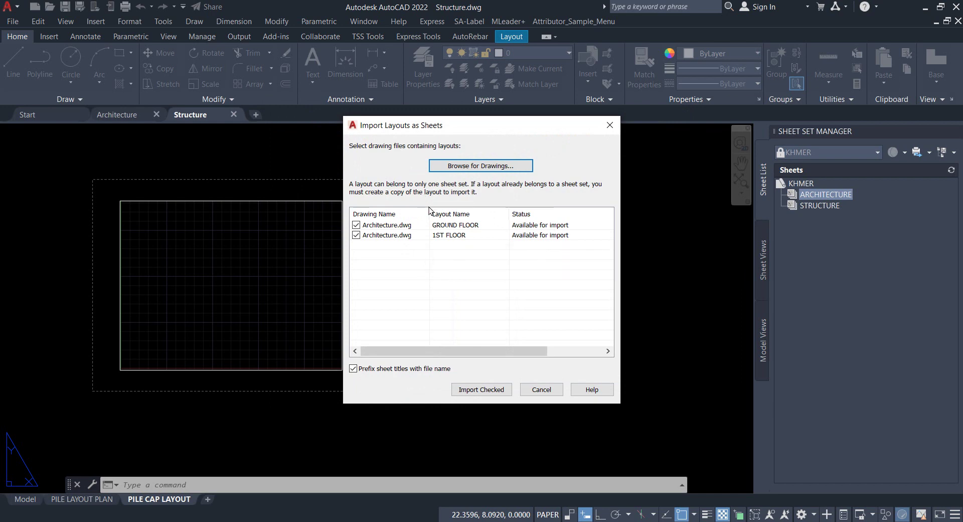
click(579, 232)
click(579, 228)
click(472, 235)
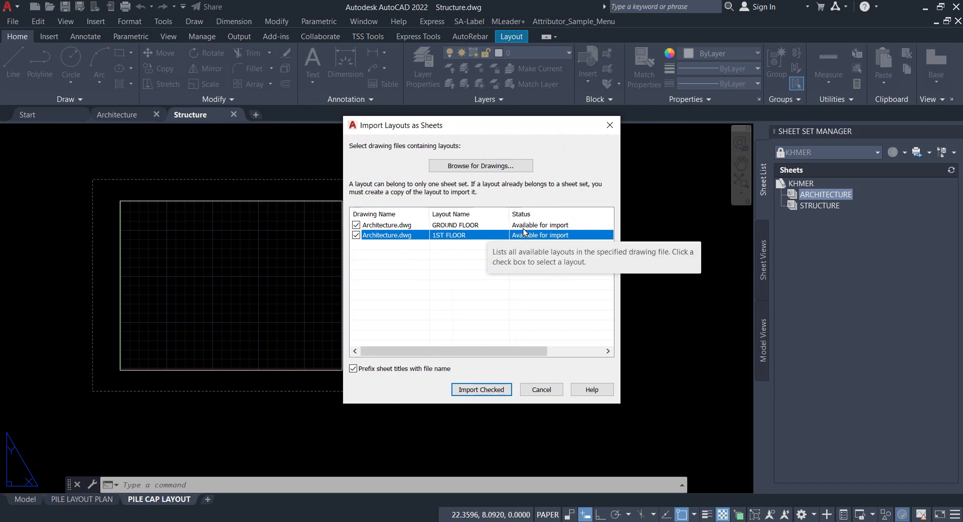
click(460, 225)
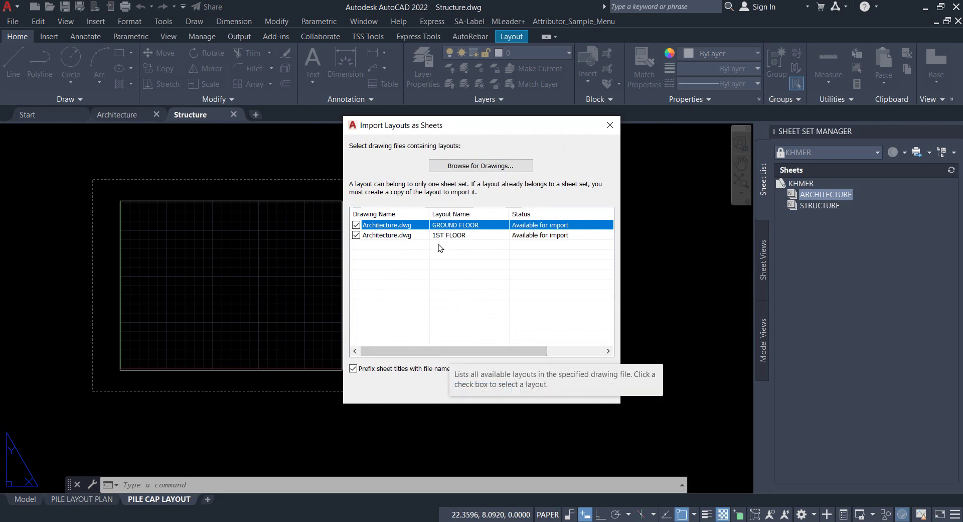
Turn off prefixing sheet titles with the file name and import the checked GROUND FLOOR and 1ST FLOOR layouts.
click(397, 367)
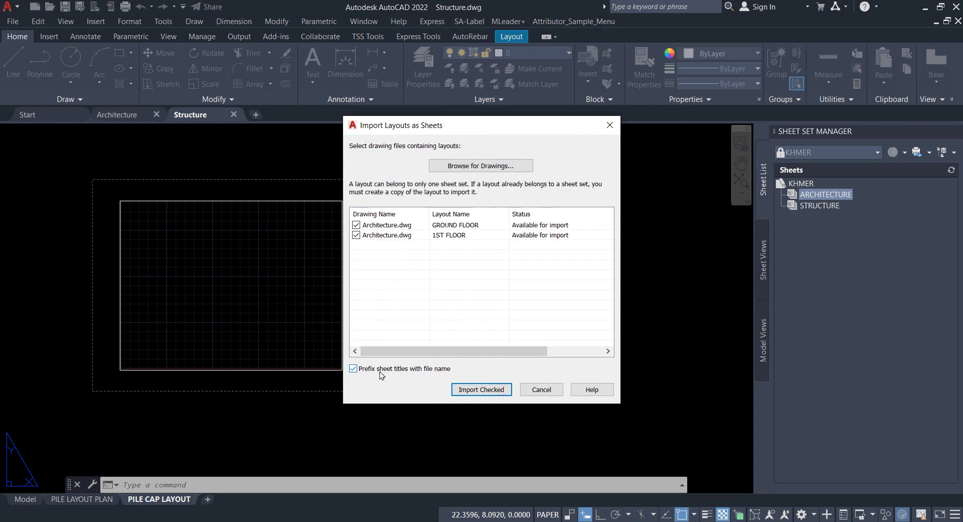
click(381, 371)
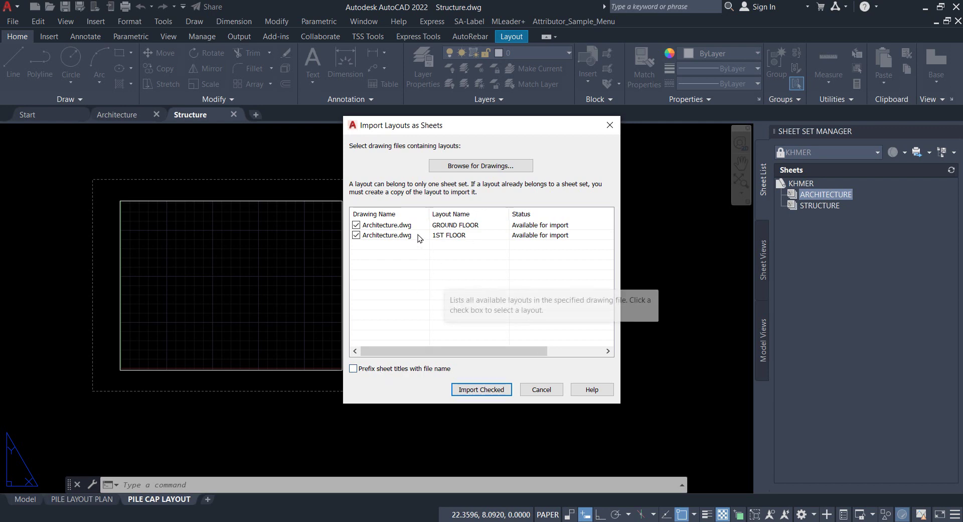
click(482, 390)
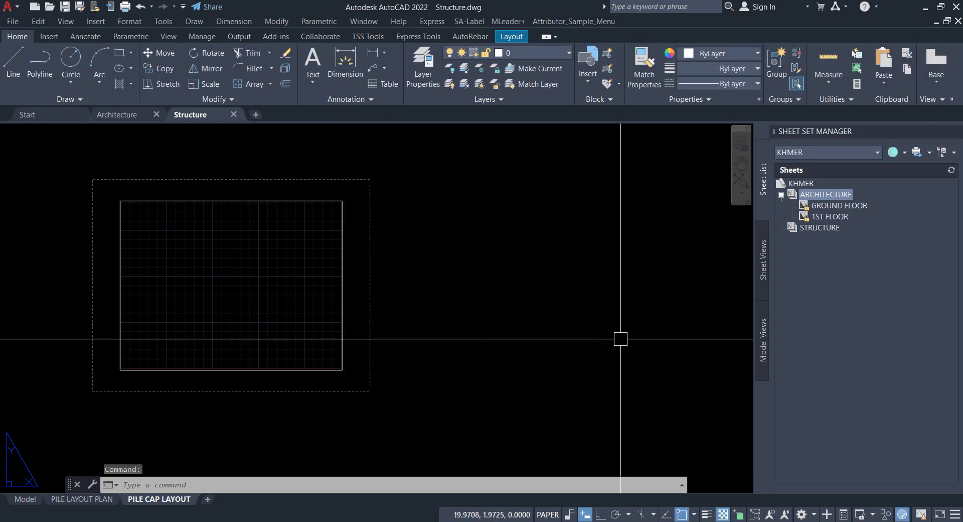
Import the PILE LAYOUT PLAN and PILE CAP LAYOUT layouts from Structure.dwg as sheets into the STRUCTURE subset.
click(807, 228)
right_click(808, 228)
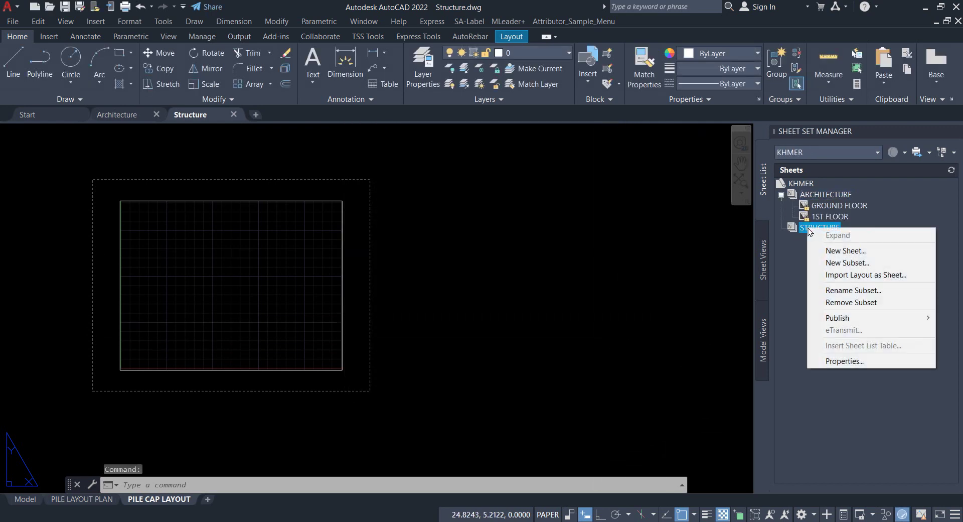
click(854, 281)
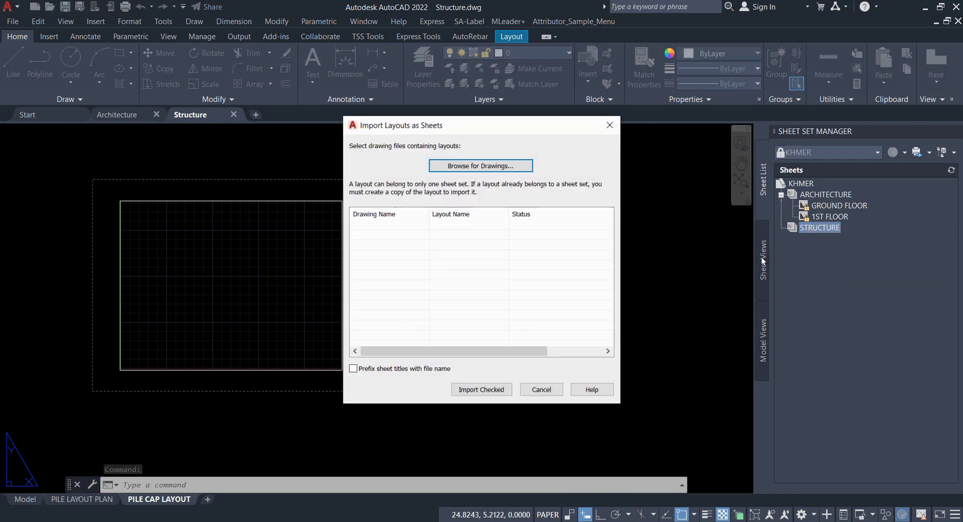
click(483, 167)
double_click(386, 177)
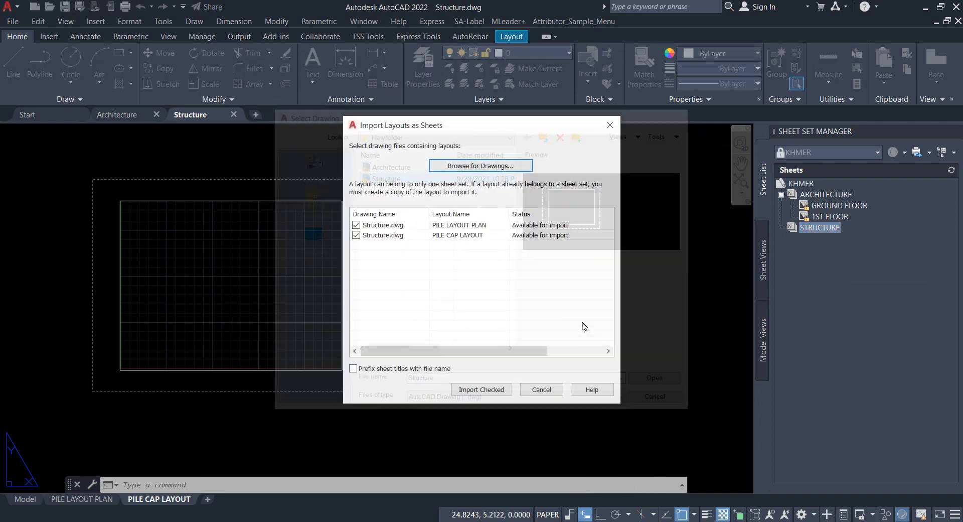
click(508, 390)
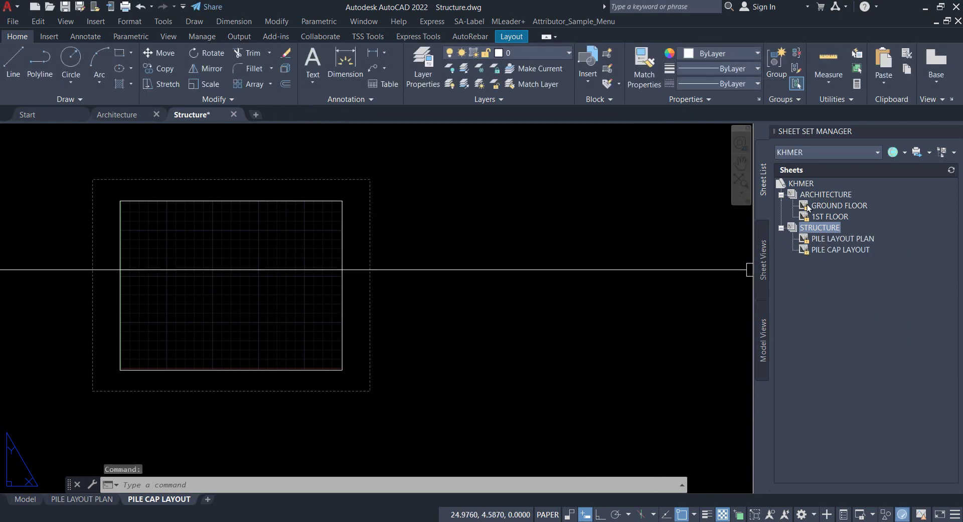
Close the Structure drawing with its changes saved, and close the Architecture drawing.
click(234, 115)
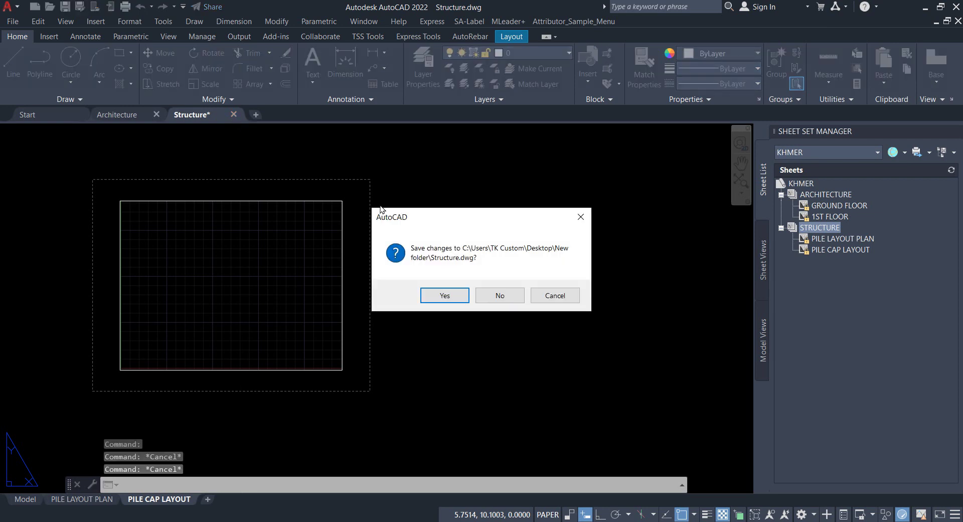
click(455, 299)
click(156, 118)
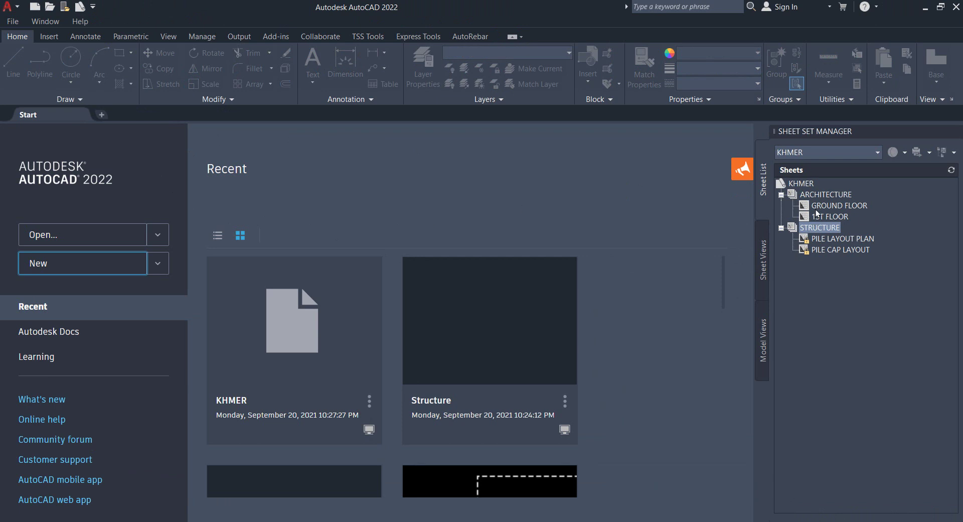
Open the GROUND FLOOR sheet of the ARCHITECTURE subset from the Sheet Set Manager.
double_click(838, 206)
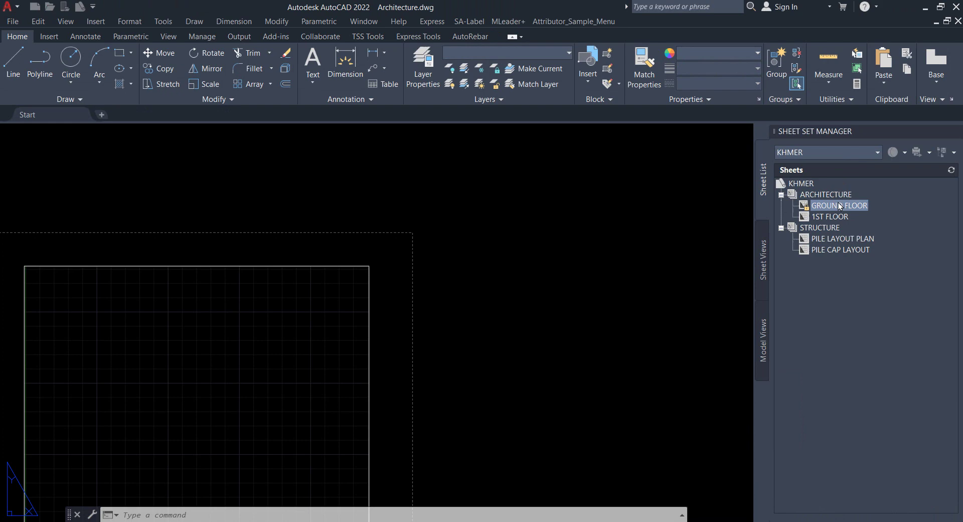
double_click(841, 206)
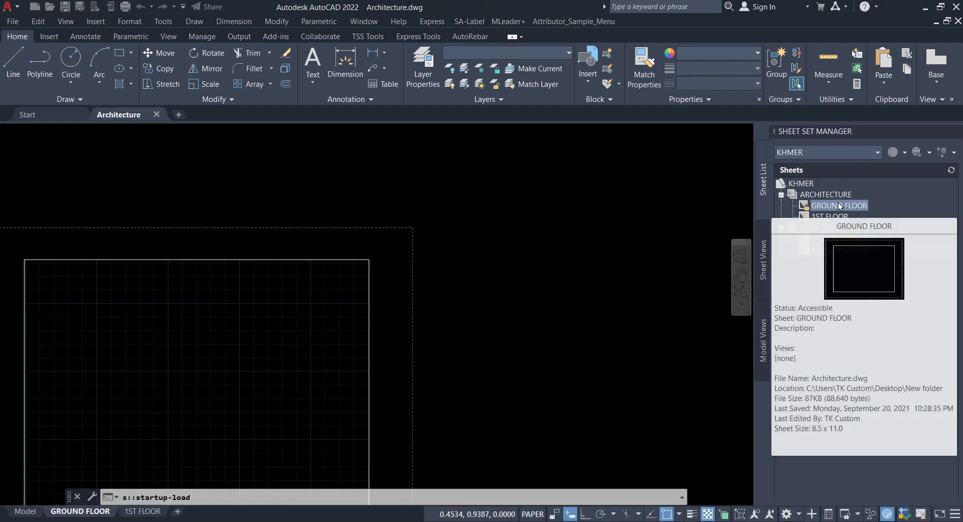
Open the 1ST FLOOR, PILE LAYOUT PLAN and PILE CAP LAYOUT sheets from the Sheet Set Manager.
scroll(721, 266, down, 2)
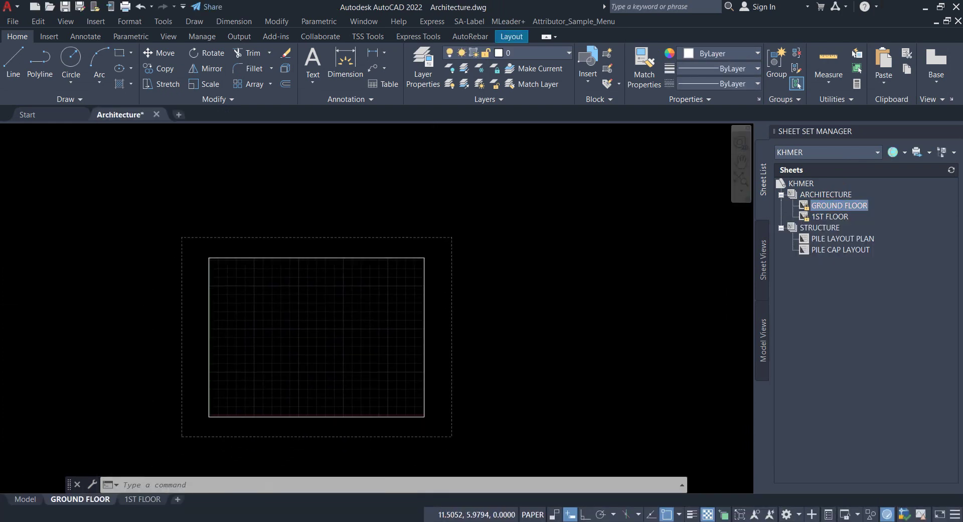
double_click(831, 217)
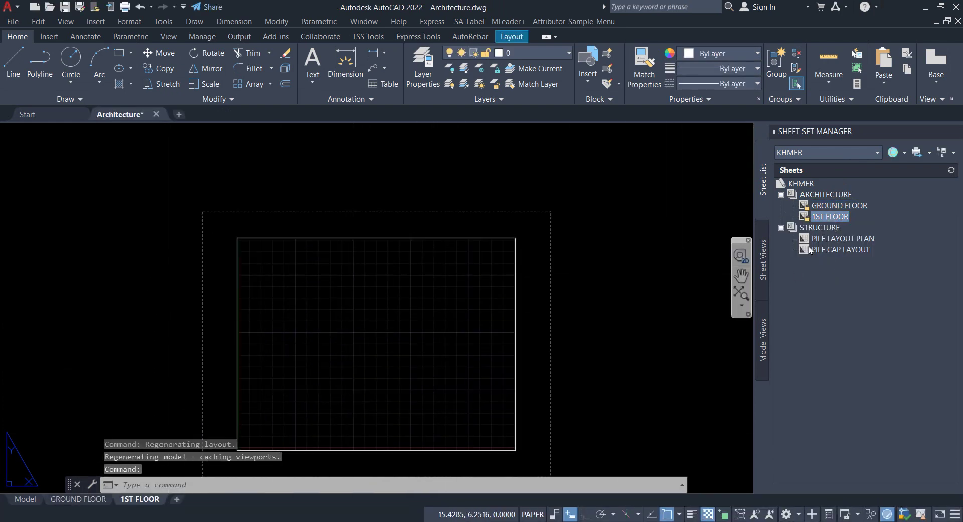
double_click(832, 241)
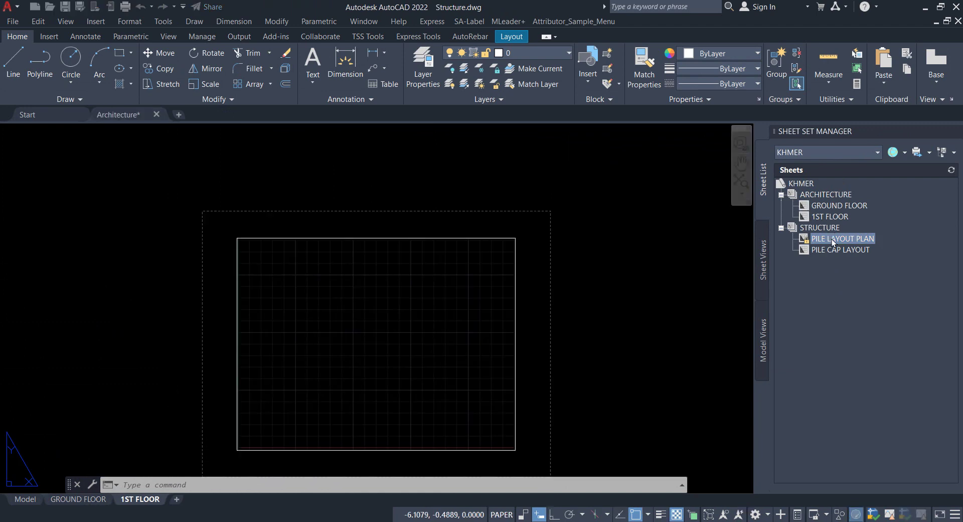
double_click(833, 251)
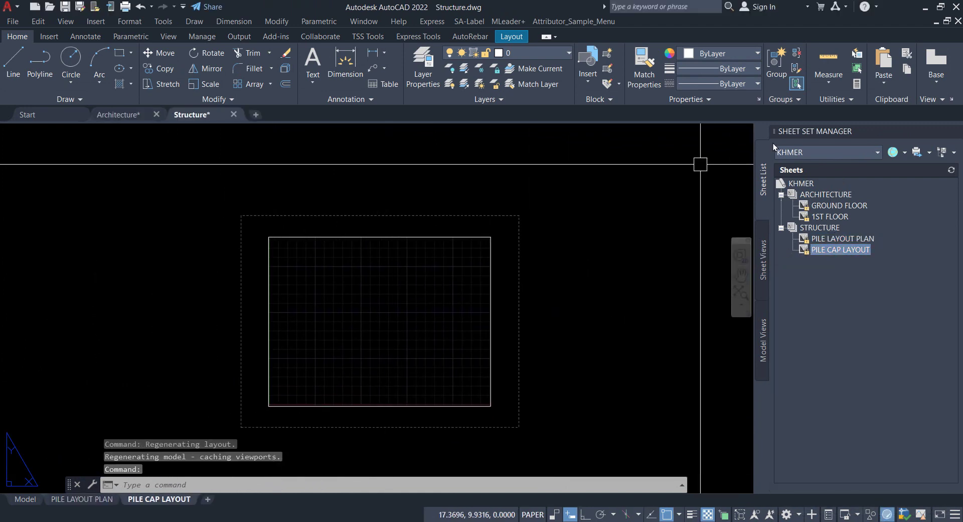
click(821, 228)
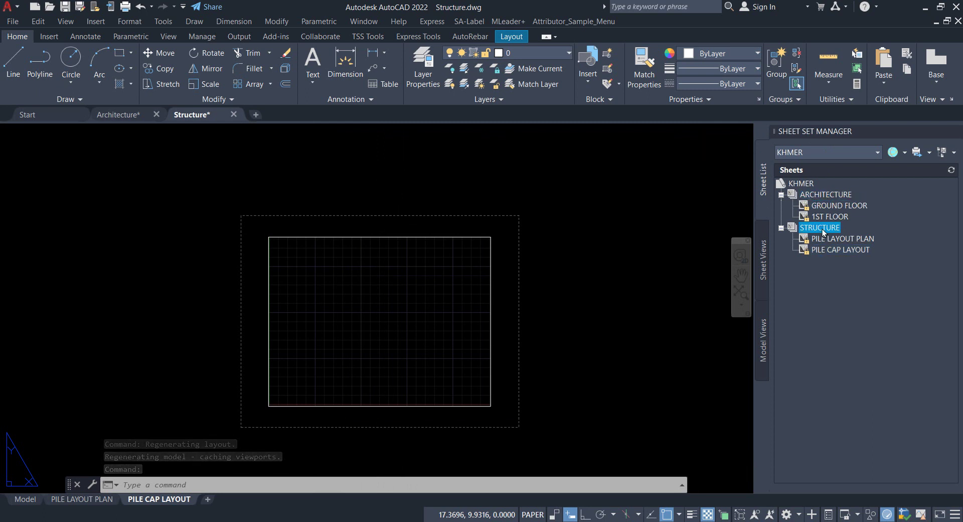
click(817, 249)
click(812, 196)
click(816, 250)
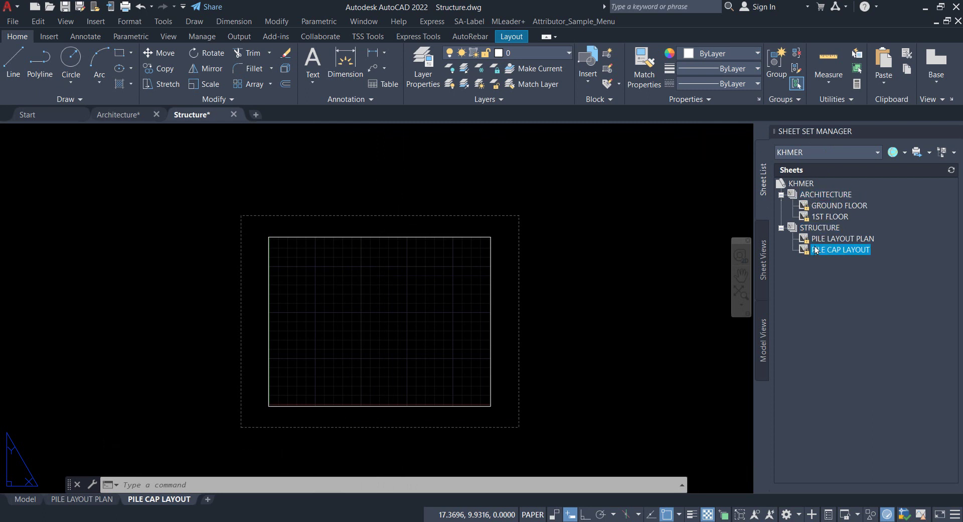
click(807, 196)
Start inserting a sheet list table for the whole KHMER sheet set, keeping subheaders shown.
click(800, 183)
right_click(800, 184)
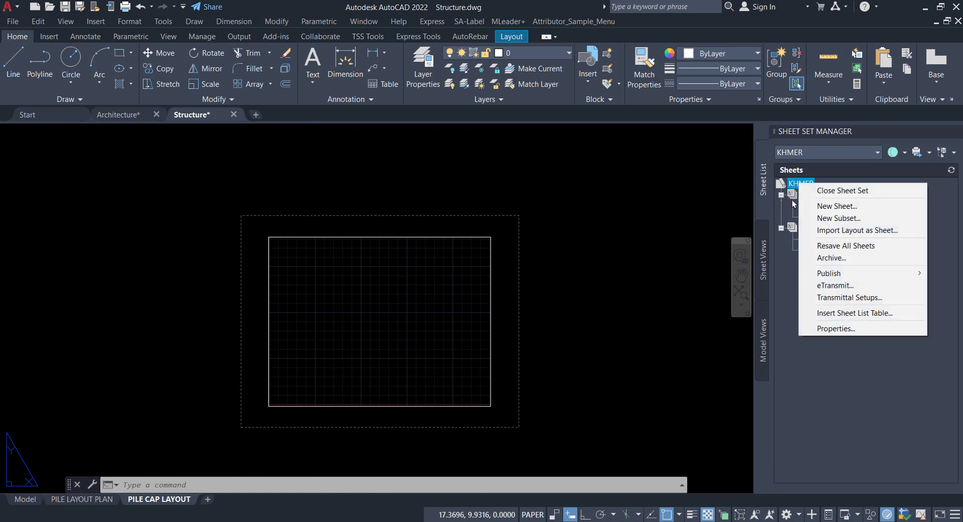
click(842, 314)
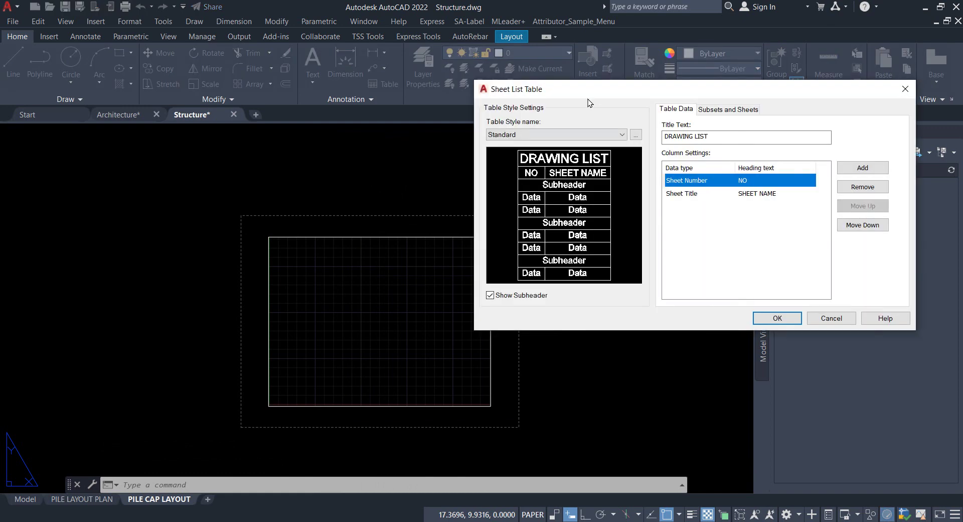
drag(588, 98, 287, 76)
click(240, 258)
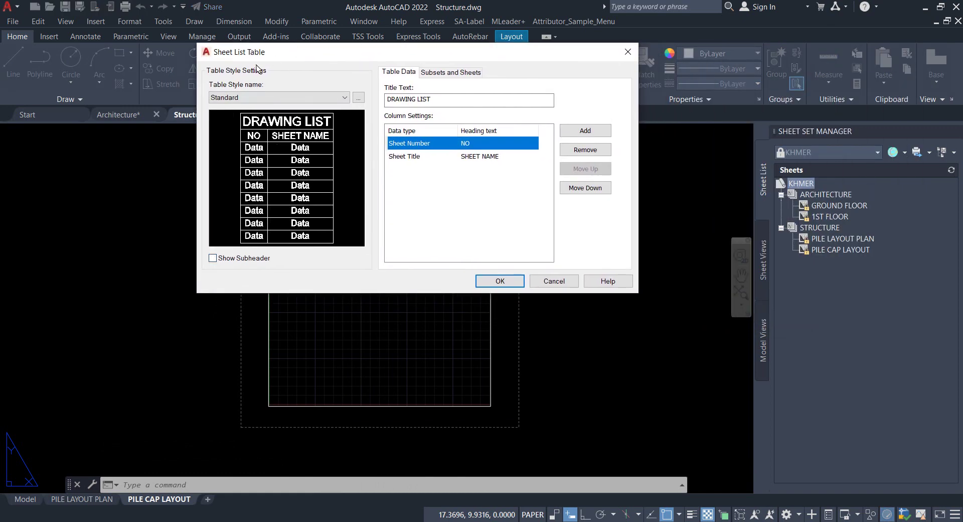
click(213, 258)
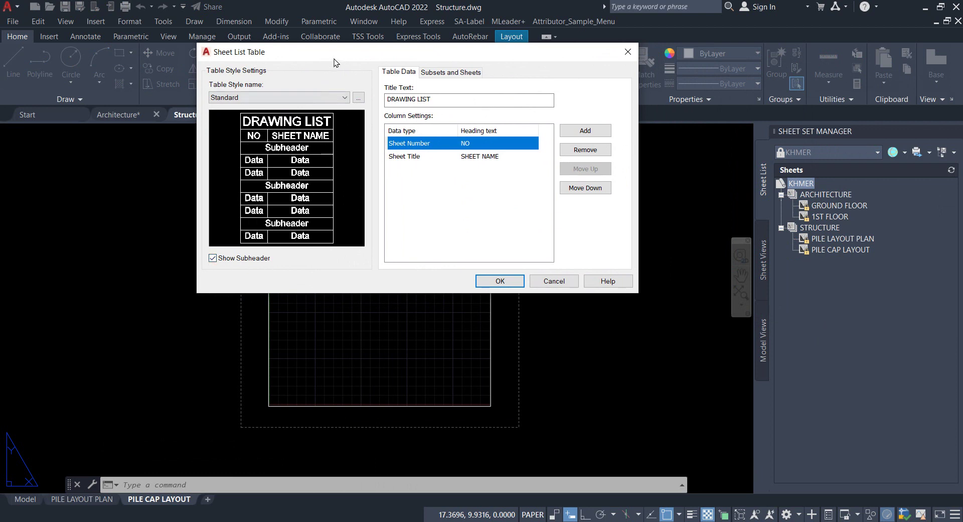
drag(451, 55, 401, 146)
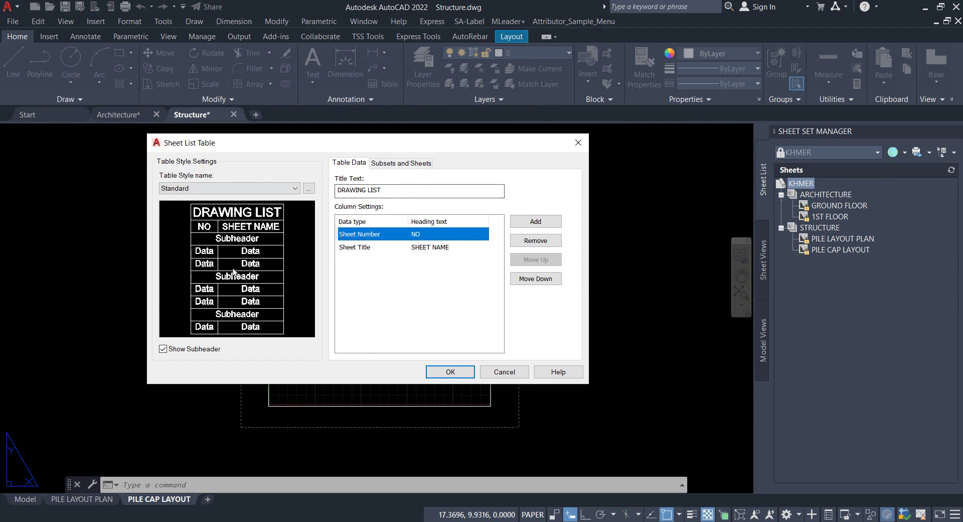
Set the sheet list table's title text to SHEET LIST.
drag(421, 196, 245, 202)
click(387, 191)
drag(407, 192, 312, 202)
click(394, 193)
drag(395, 194, 293, 199)
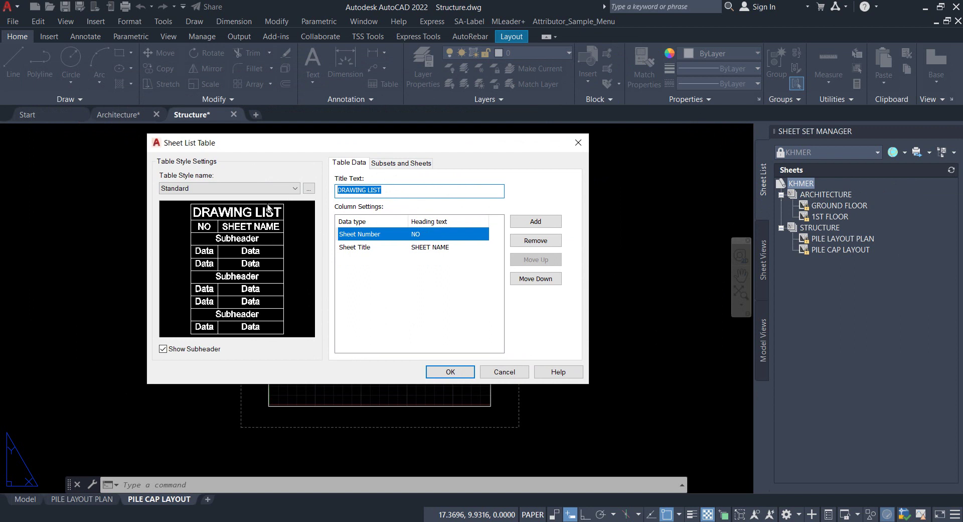
text(SHEET)
Change the heading text of the Sheet Number column to No.
click(354, 246)
click(385, 236)
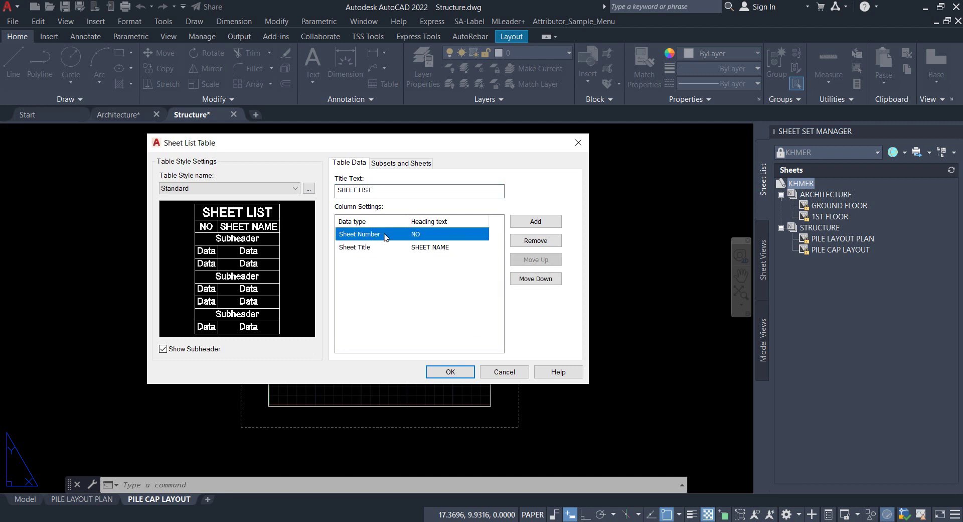
click(444, 237)
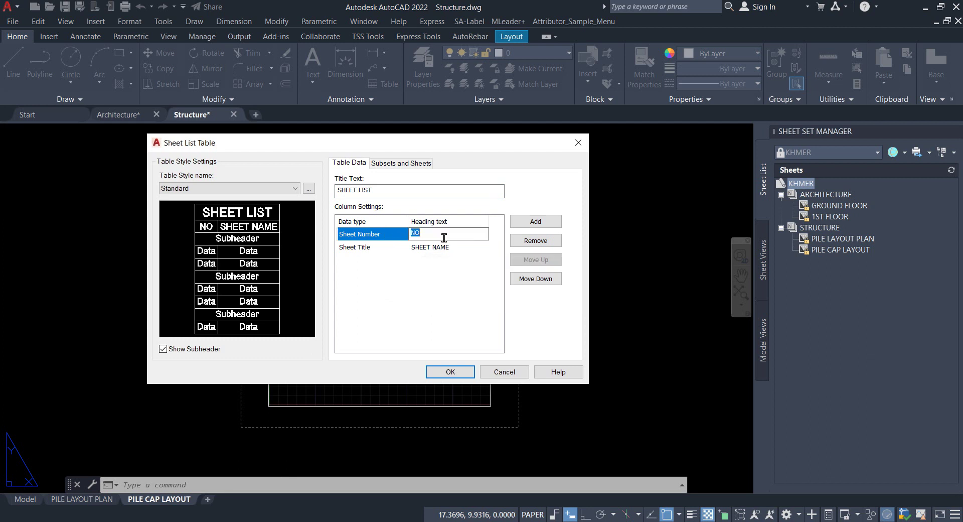
text(N)
click(466, 252)
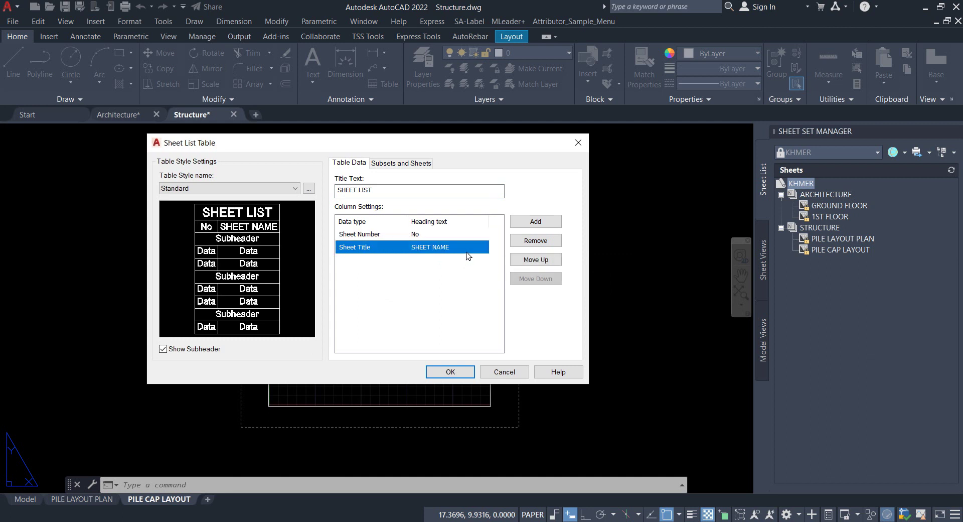
click(465, 252)
click(434, 234)
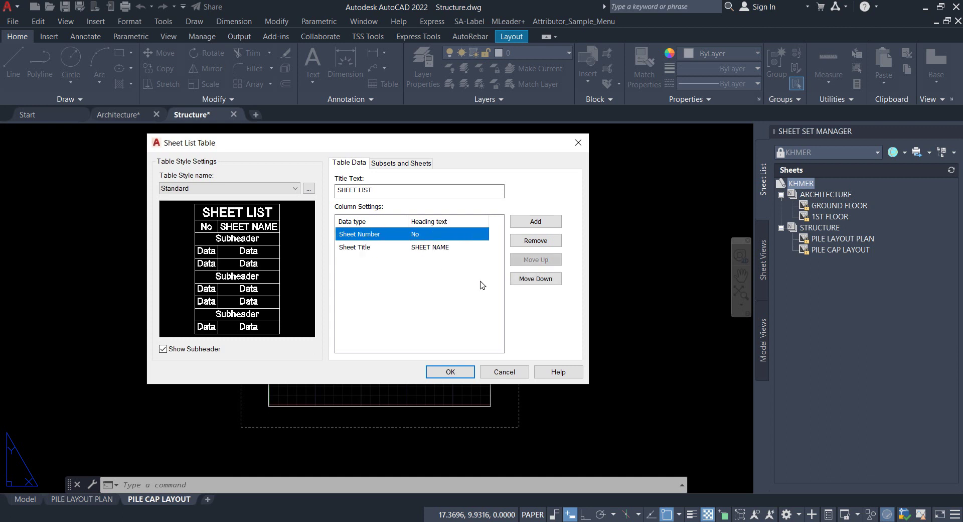
click(442, 252)
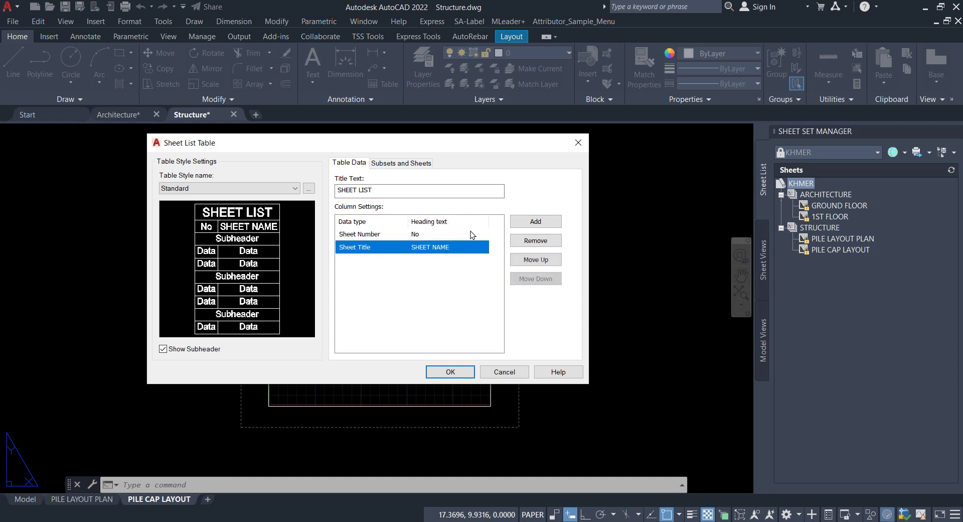
Add a third column to the sheet list table with the Drawing Revision Number data type and its default heading.
click(536, 221)
click(382, 261)
click(390, 261)
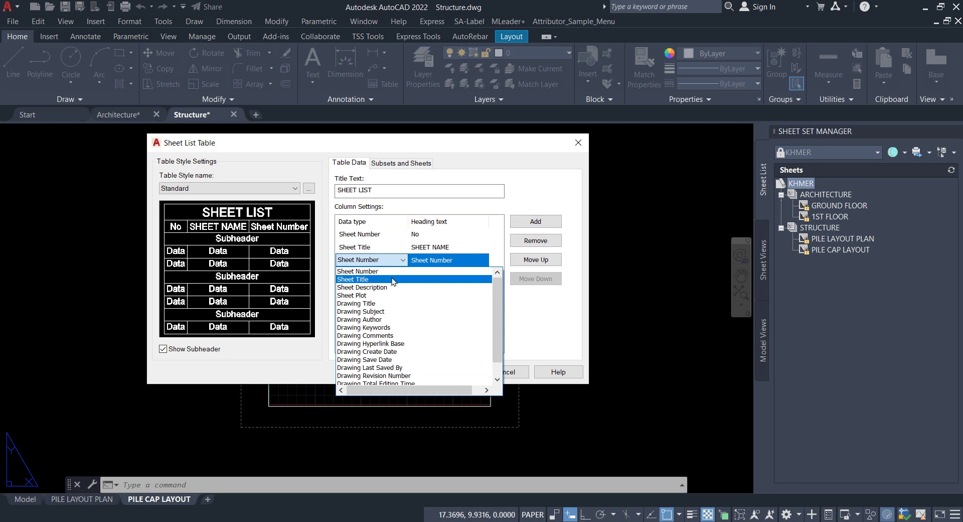
scroll(383, 316, down, 1)
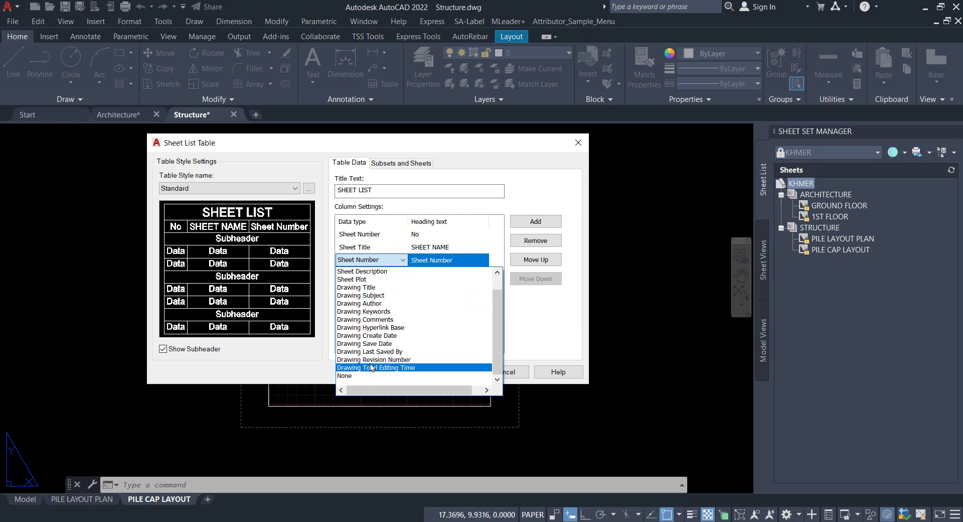
scroll(419, 362, up, 1)
scroll(419, 362, down, 1)
click(420, 362)
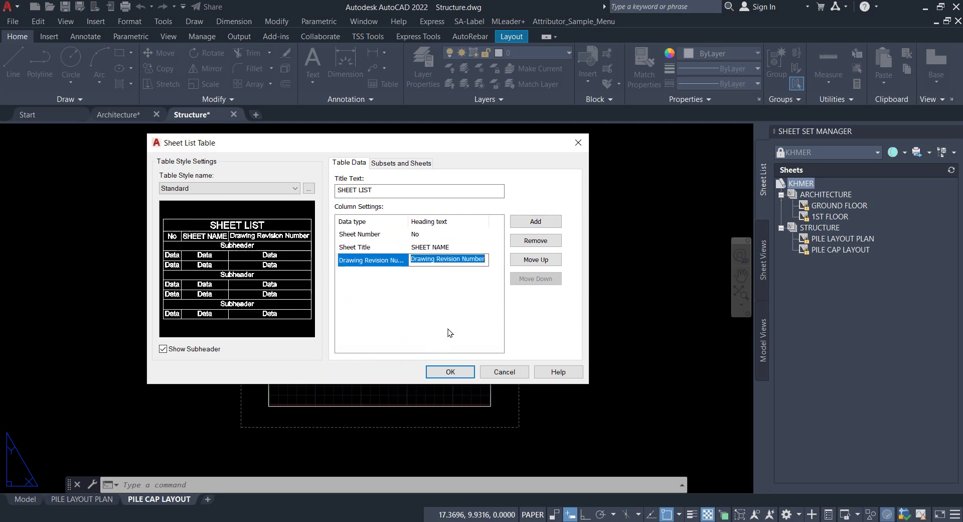
click(455, 286)
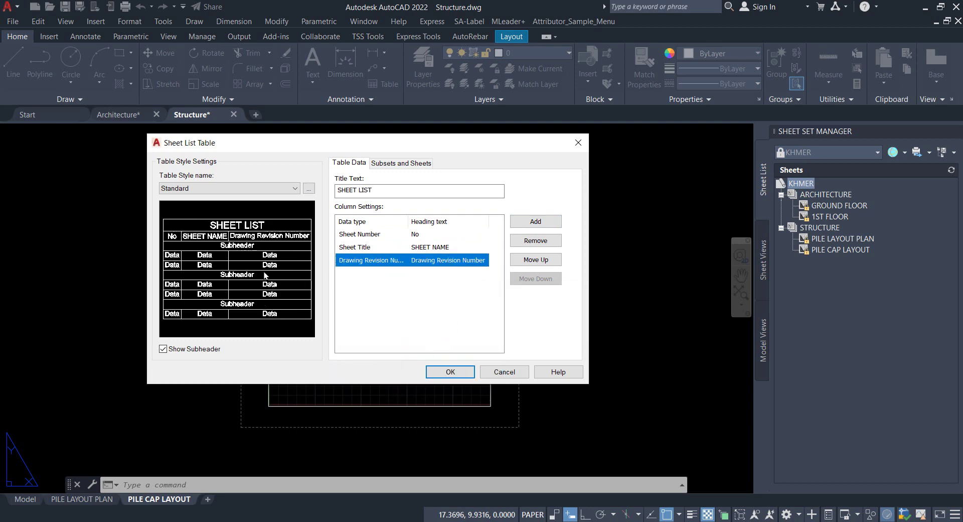
click(434, 262)
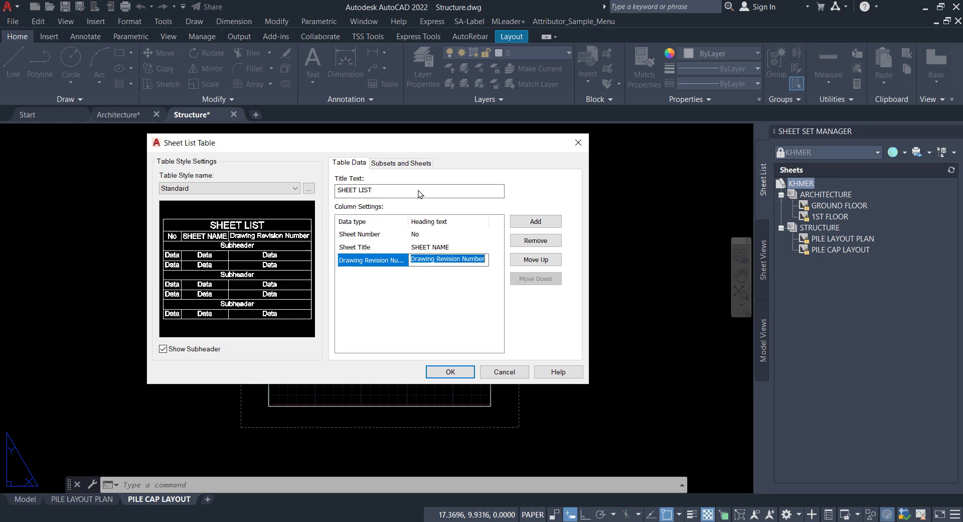
click(409, 297)
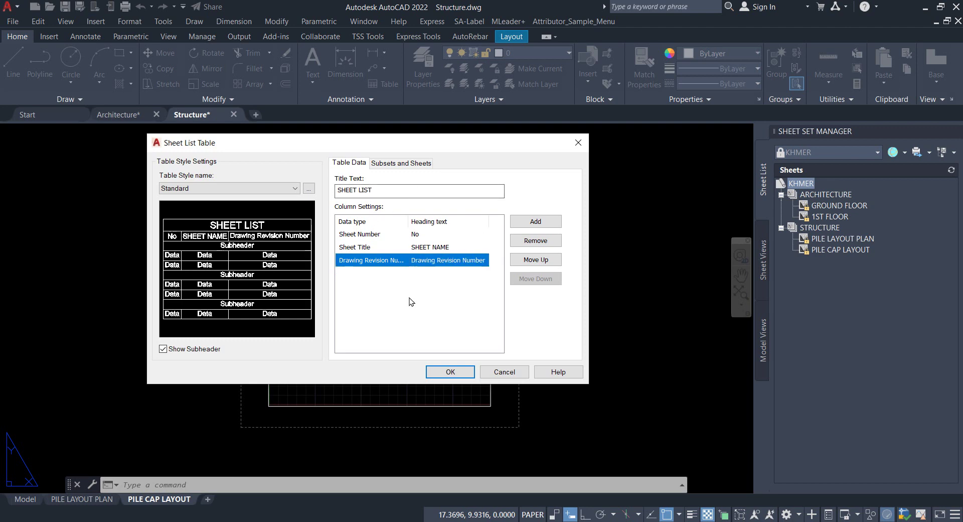
Examine which subsets and sheets of KHMER are included in the sheet list table.
click(392, 165)
click(476, 181)
click(476, 181)
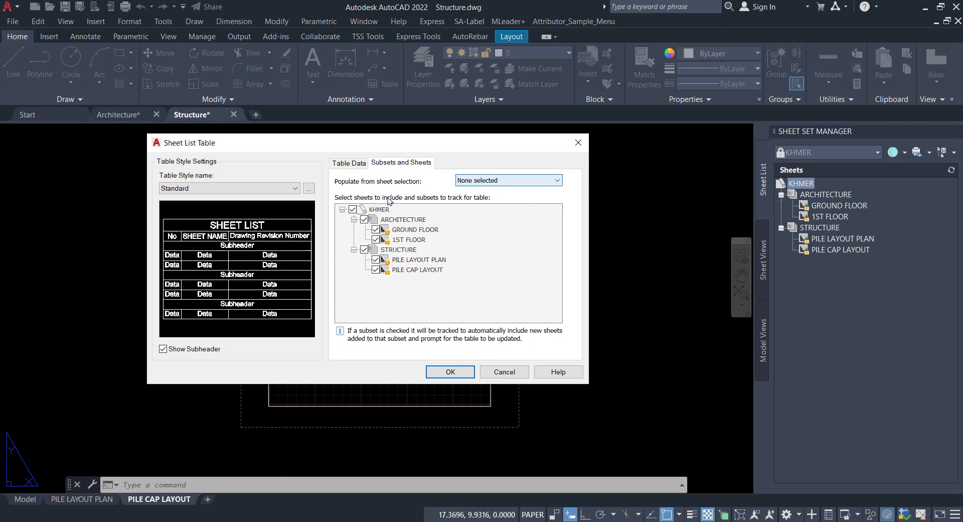
drag(380, 149, 463, 138)
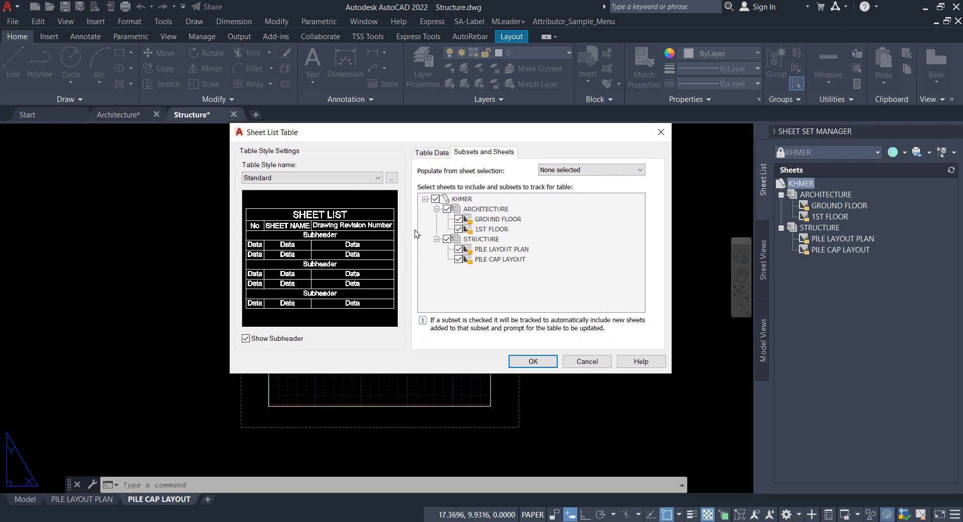
click(283, 341)
click(283, 341)
click(488, 220)
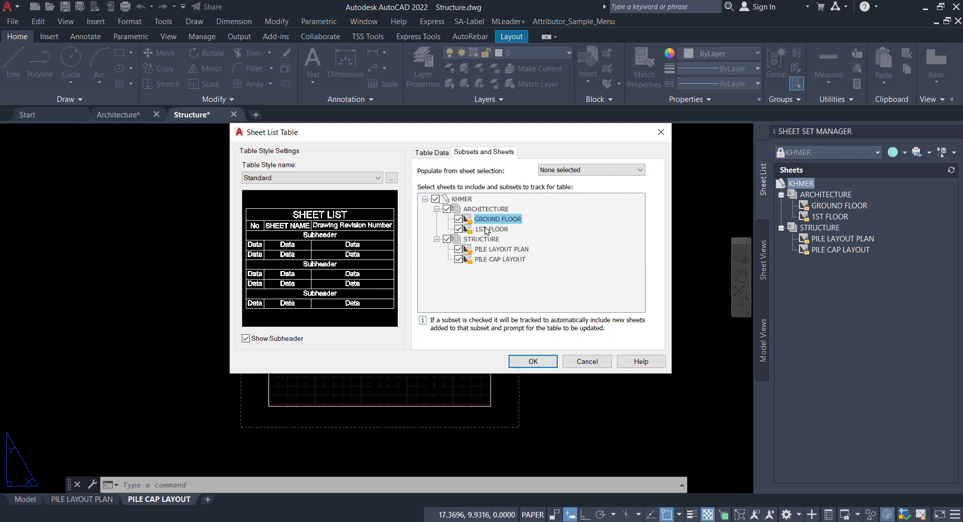
click(484, 260)
click(486, 221)
Accept the table settings and place the sheet list table in the empty area beside the PILE CAP LAYOUT page.
click(541, 363)
middle_drag(191, 232, 465, 229)
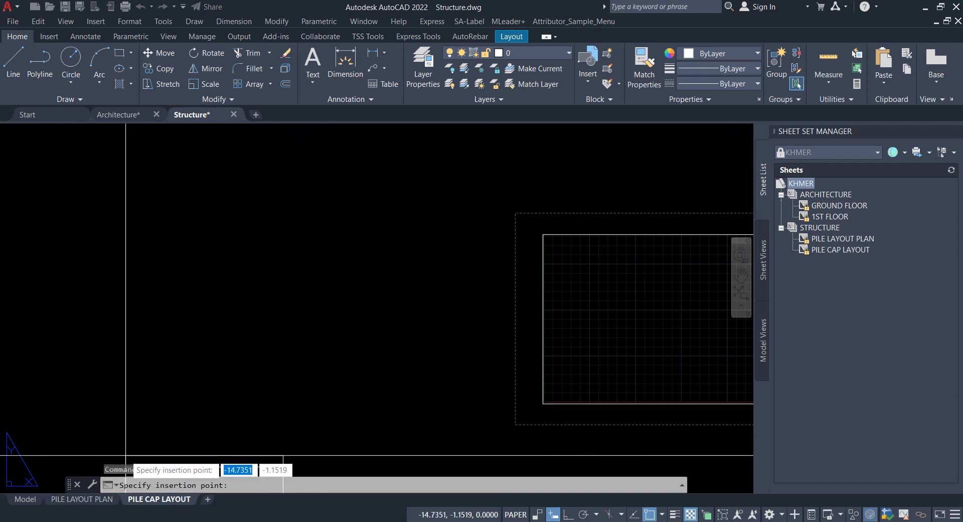
click(168, 191)
scroll(209, 204, up, 4)
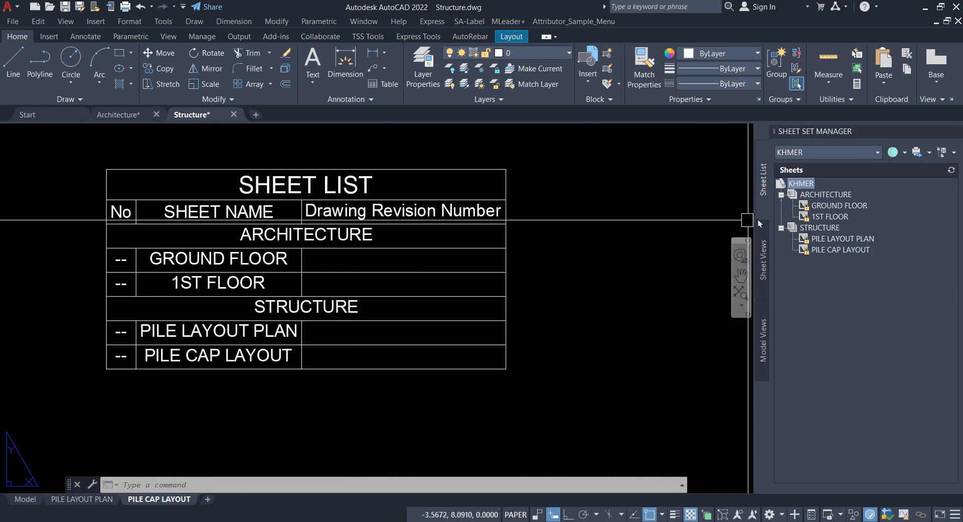
Number the ARCHITECTURE sheets, giving GROUND FLOOR number 1 and 1ST FLOOR number 2.
click(805, 207)
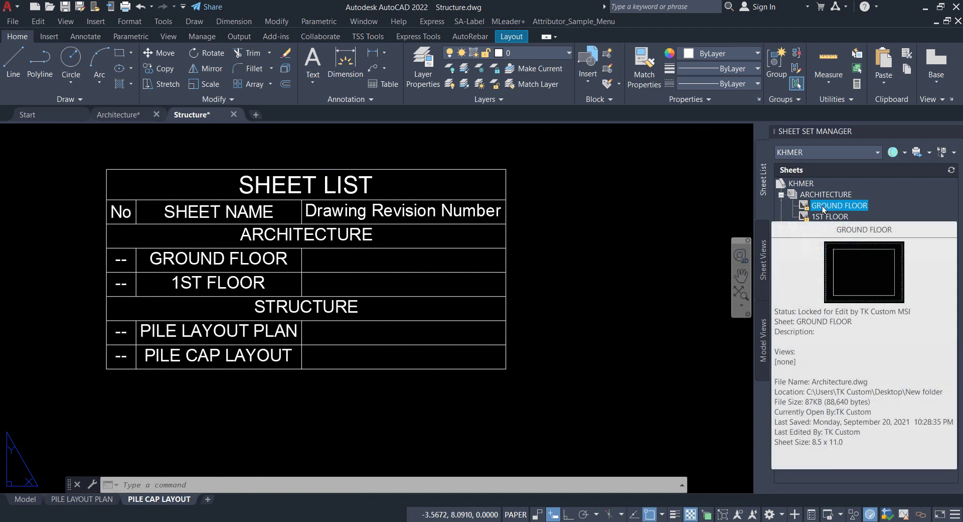
right_click(824, 209)
click(853, 270)
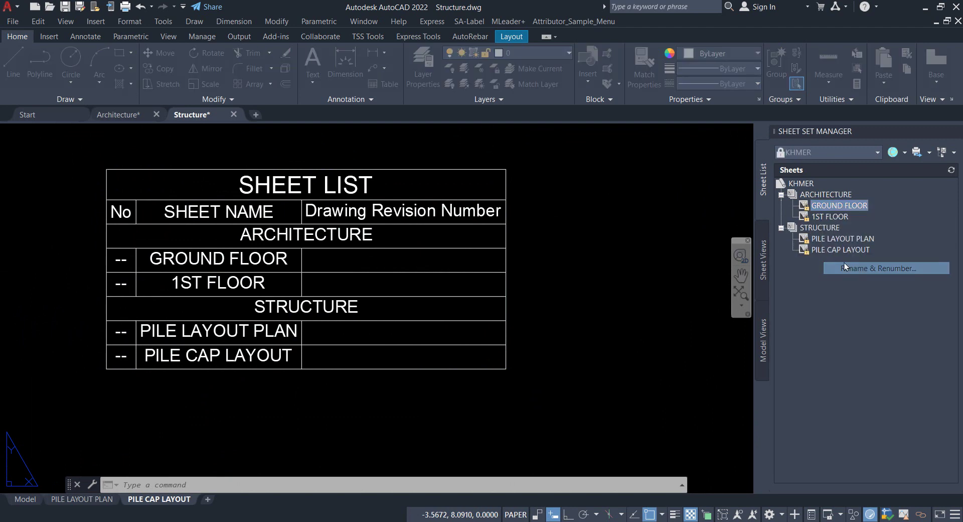
text(1)
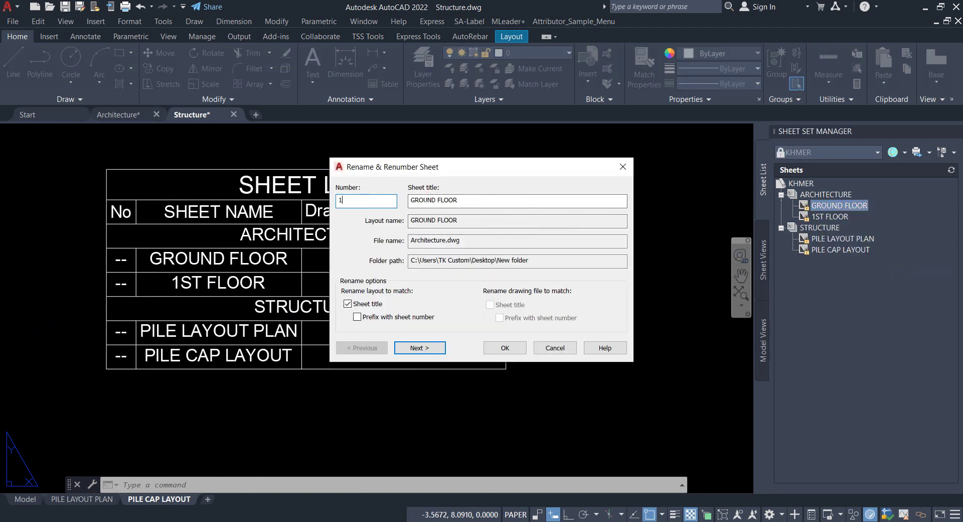
key(Return)
text(2)
key(Return)
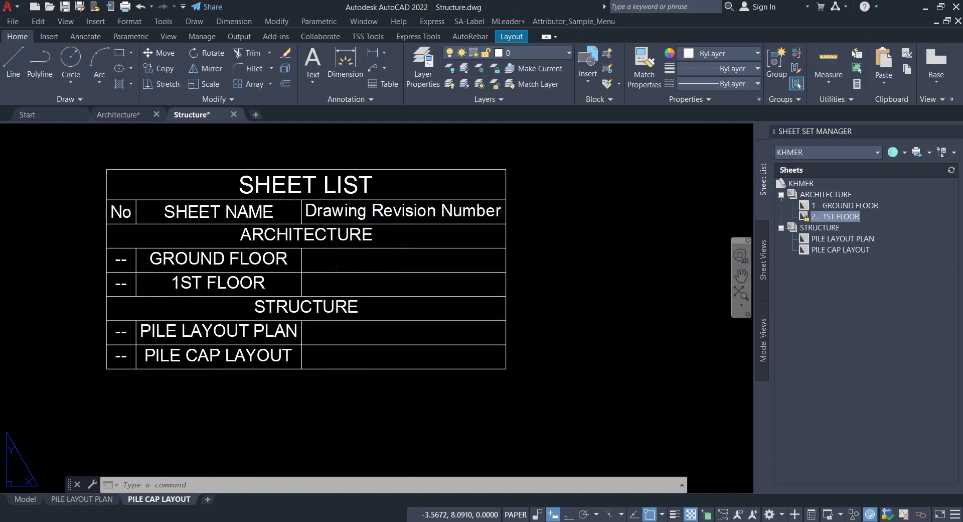
Number the STRUCTURE sheets, giving PILE LAYOUT PLAN number 1 and PILE CAP LAYOUT number 2.
click(830, 242)
right_click(831, 242)
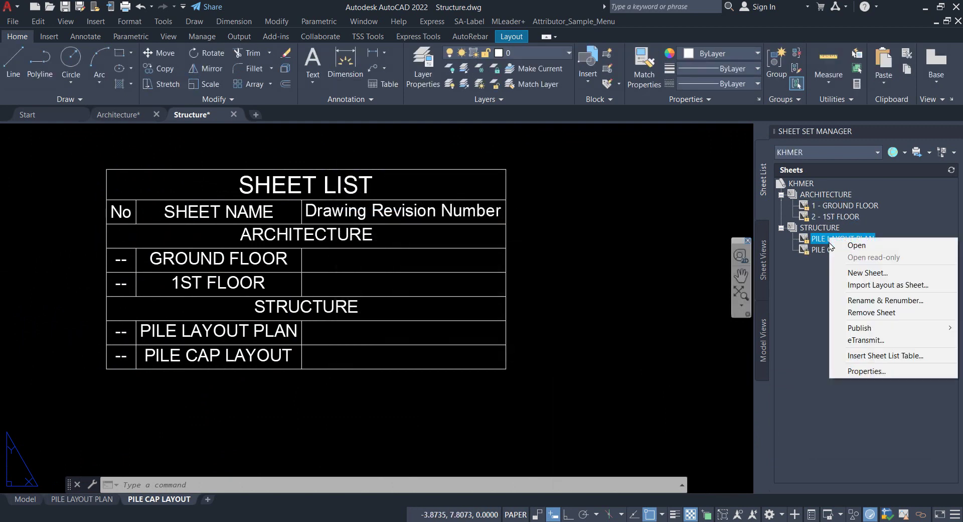
click(872, 300)
text(1)
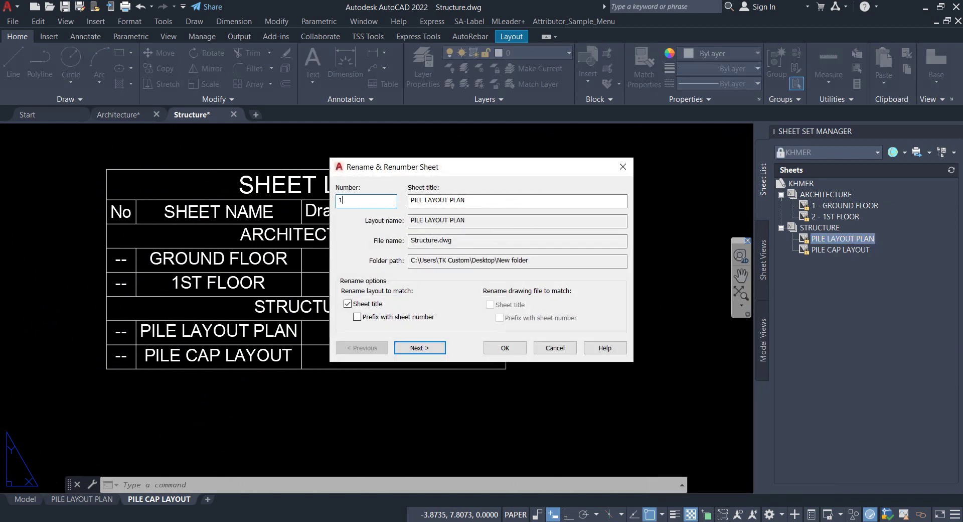
key(Return)
text(2)
key(Return)
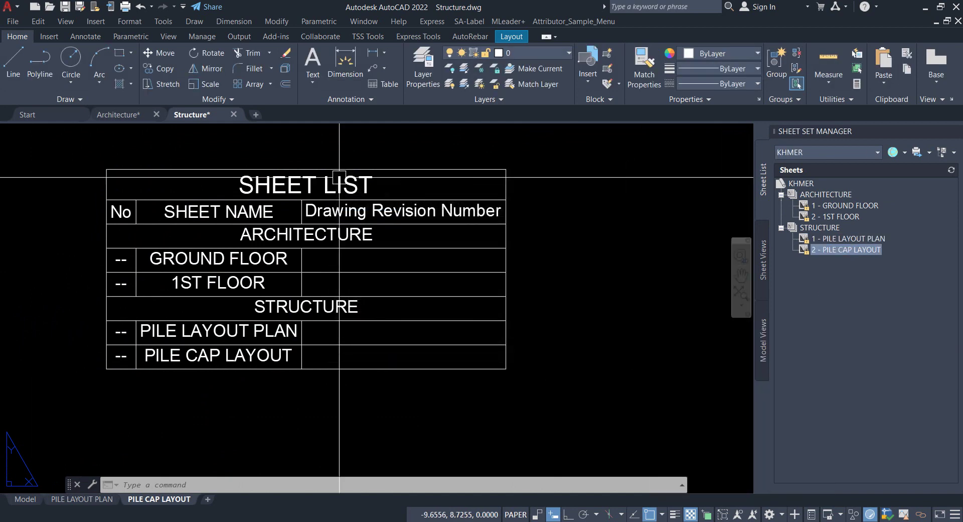
Update the whole sheet list table from the sheet set so its No column shows the assigned sheet numbers.
middle_drag(318, 253, 411, 268)
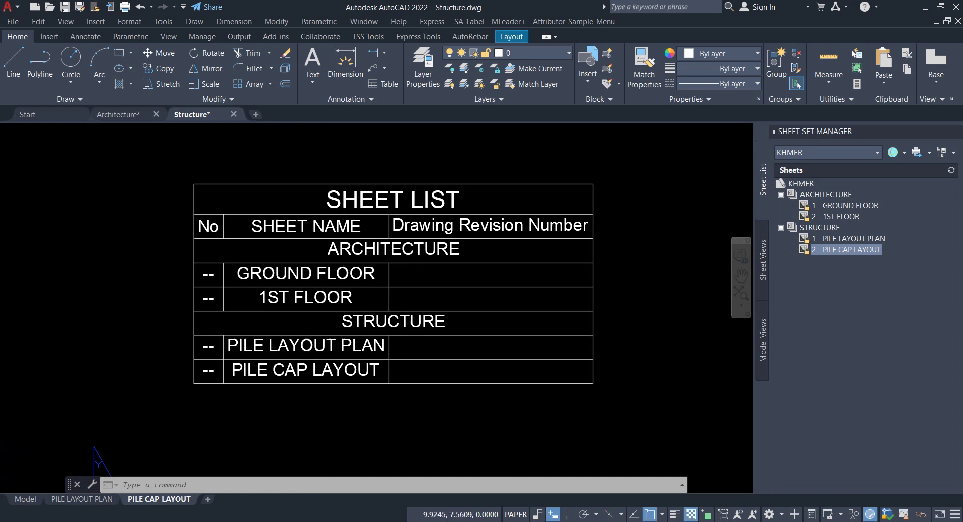
click(356, 274)
click(202, 190)
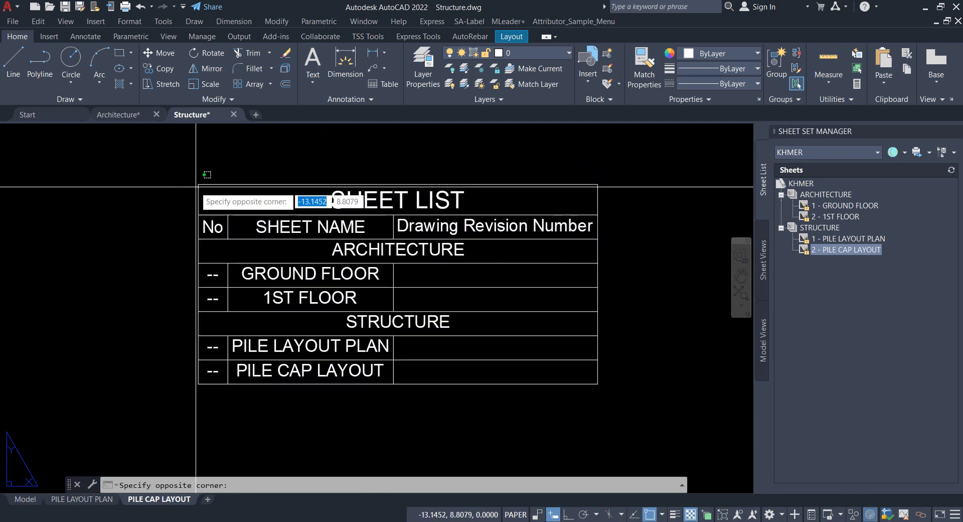
click(191, 184)
click(183, 179)
right_click(183, 179)
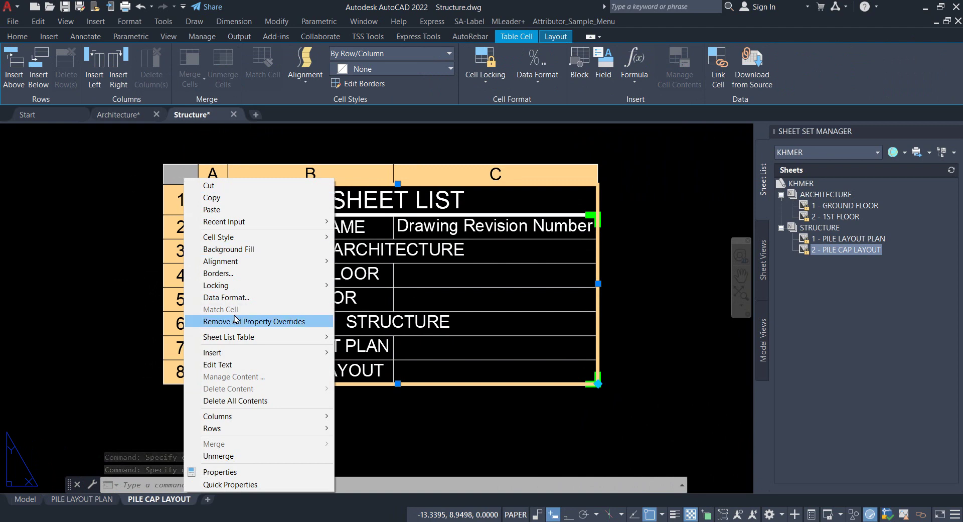
mouse_move(251, 339)
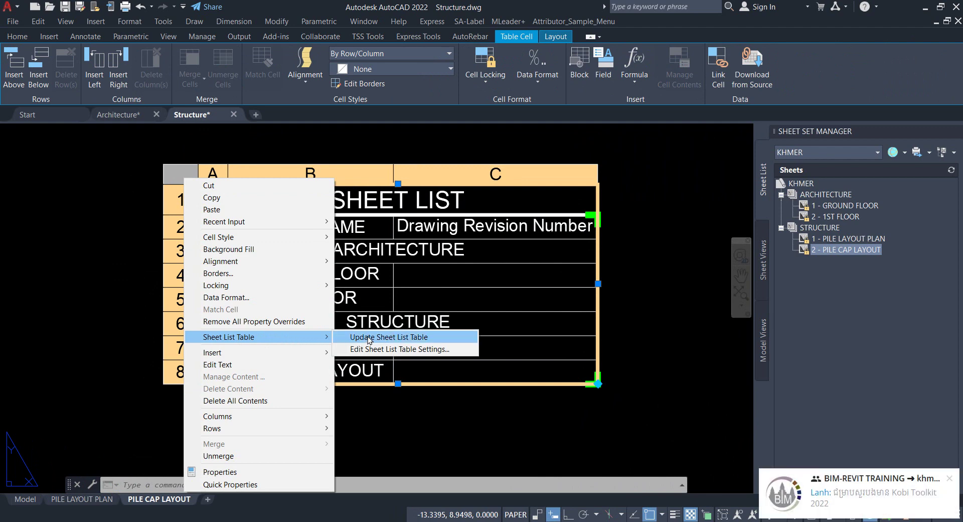
click(382, 337)
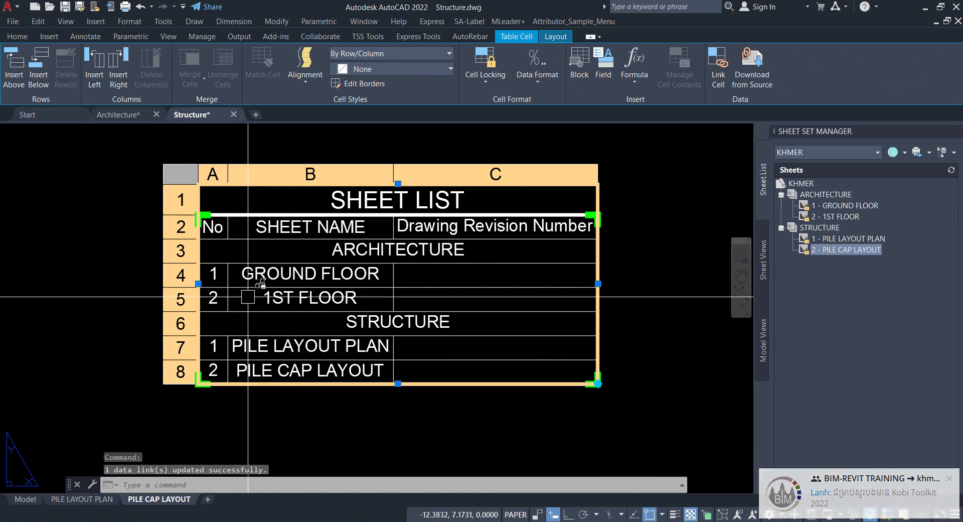
key(Escape)
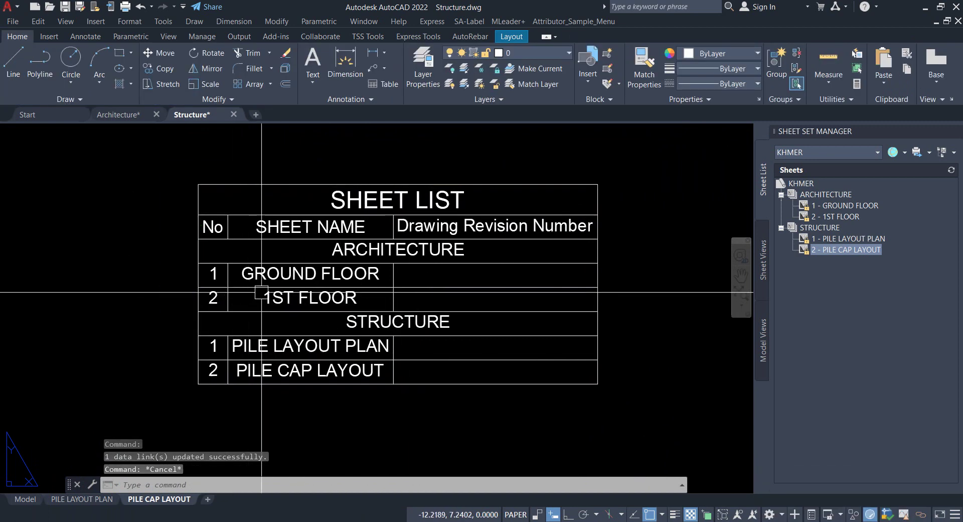
middle_drag(272, 284, 310, 281)
scroll(311, 281, up, 2)
scroll(311, 281, down, 3)
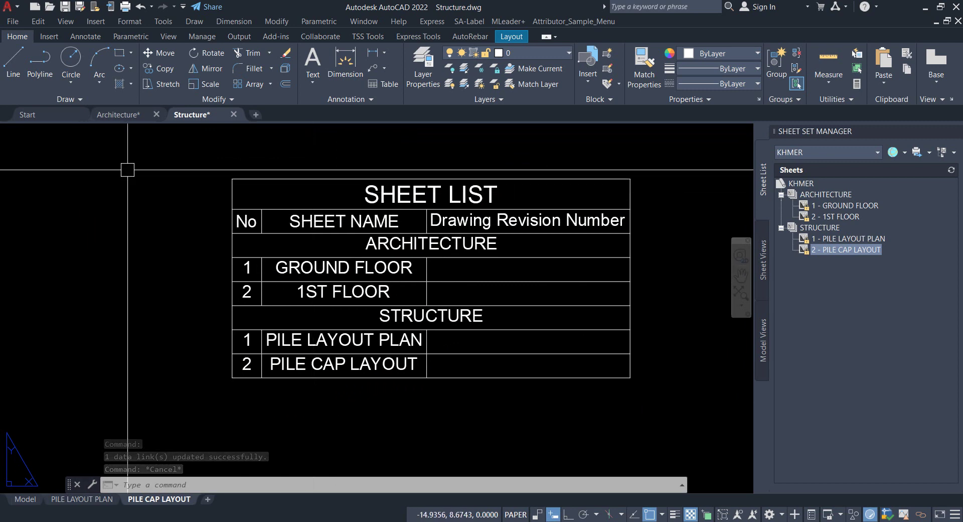
middle_drag(670, 341, 683, 340)
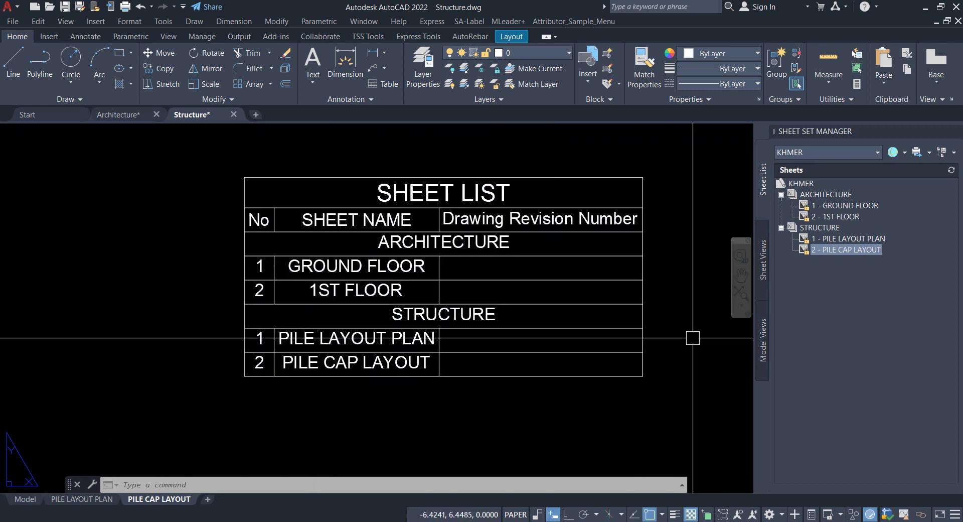